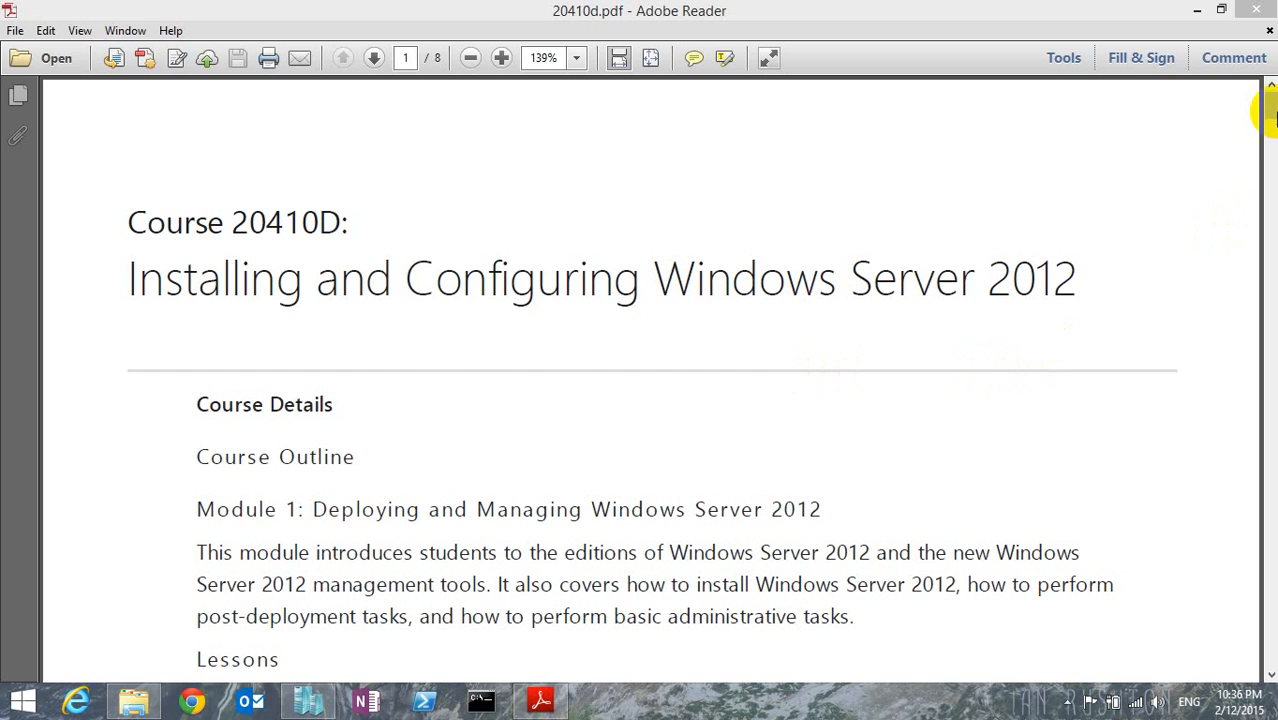
Look through the course outline to the Module 13 section on implementing server virtualization with Hyper-V.
click(1270, 110)
drag(1270, 110, 1260, 593)
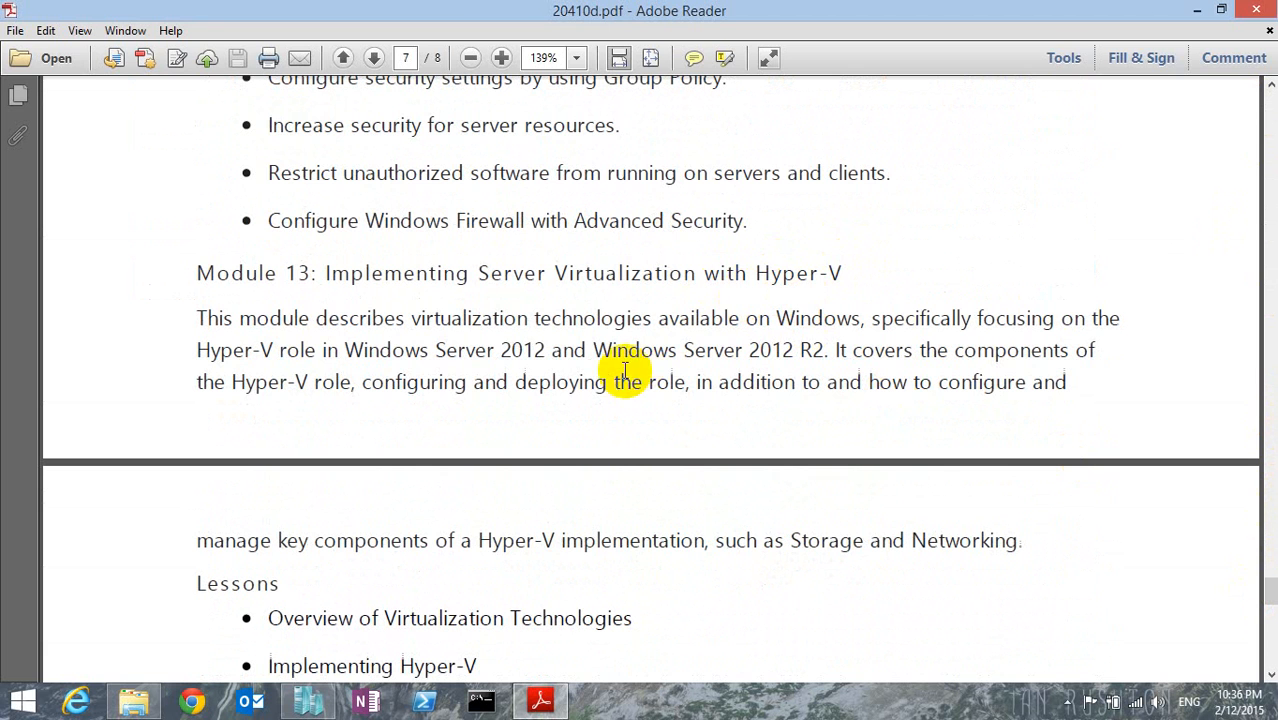
Switch to Hyper-V Manager and start a new virtual machine named SRV3.
click(308, 700)
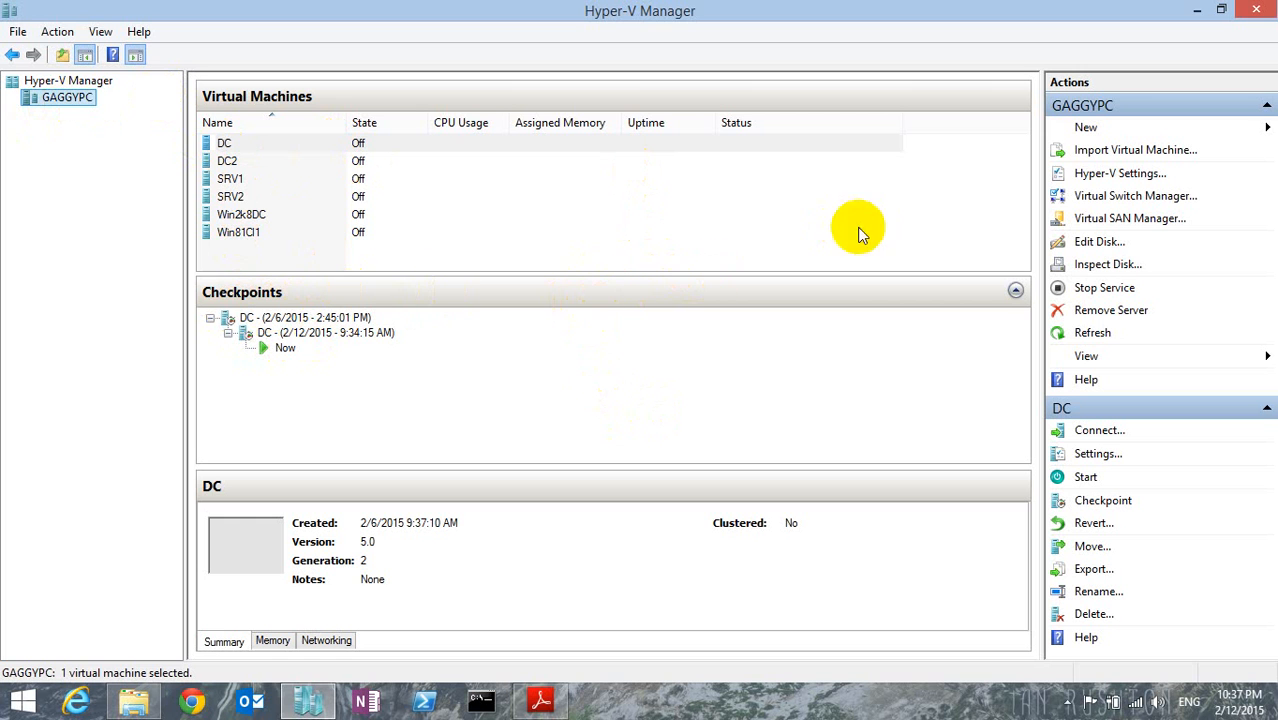
click(1090, 130)
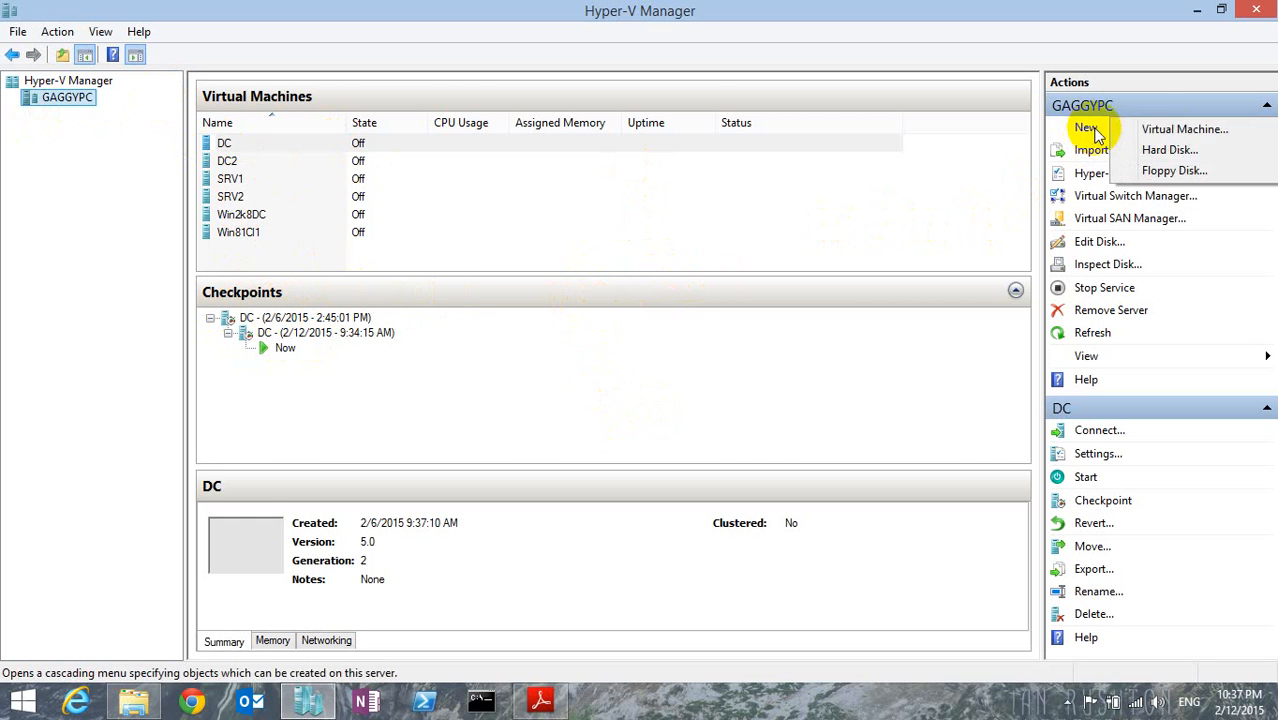
click(1166, 130)
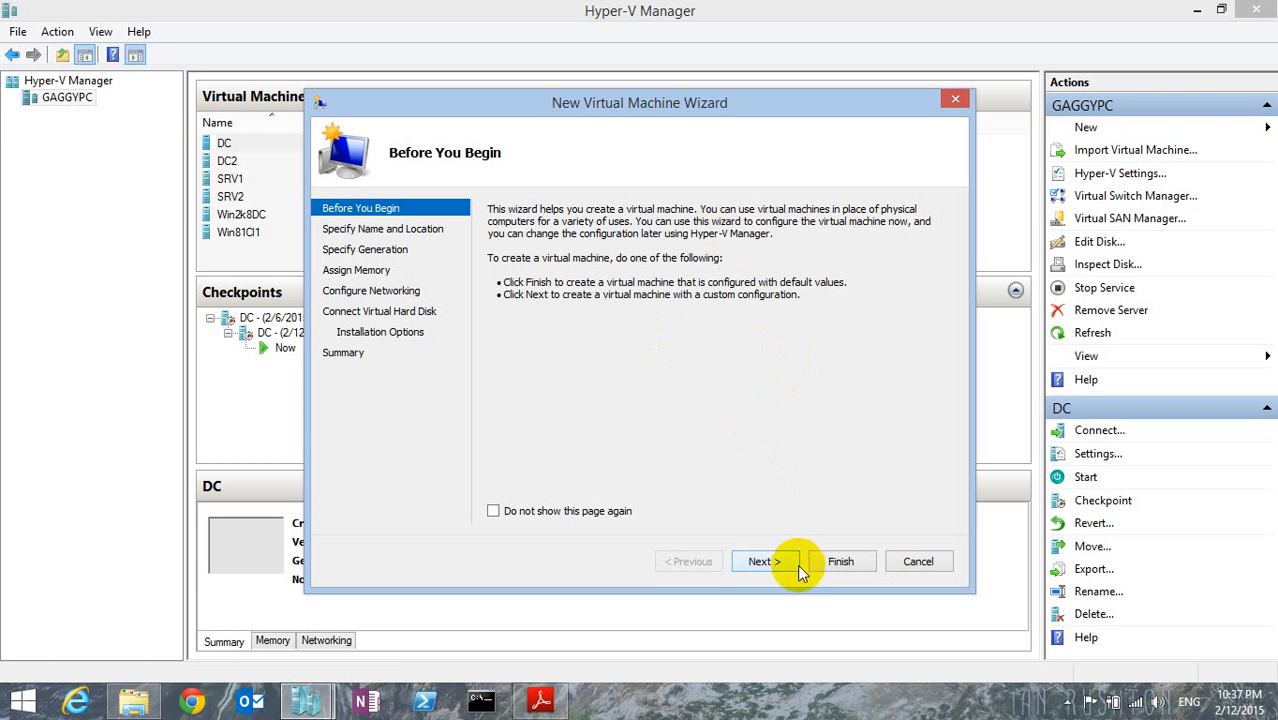
click(770, 564)
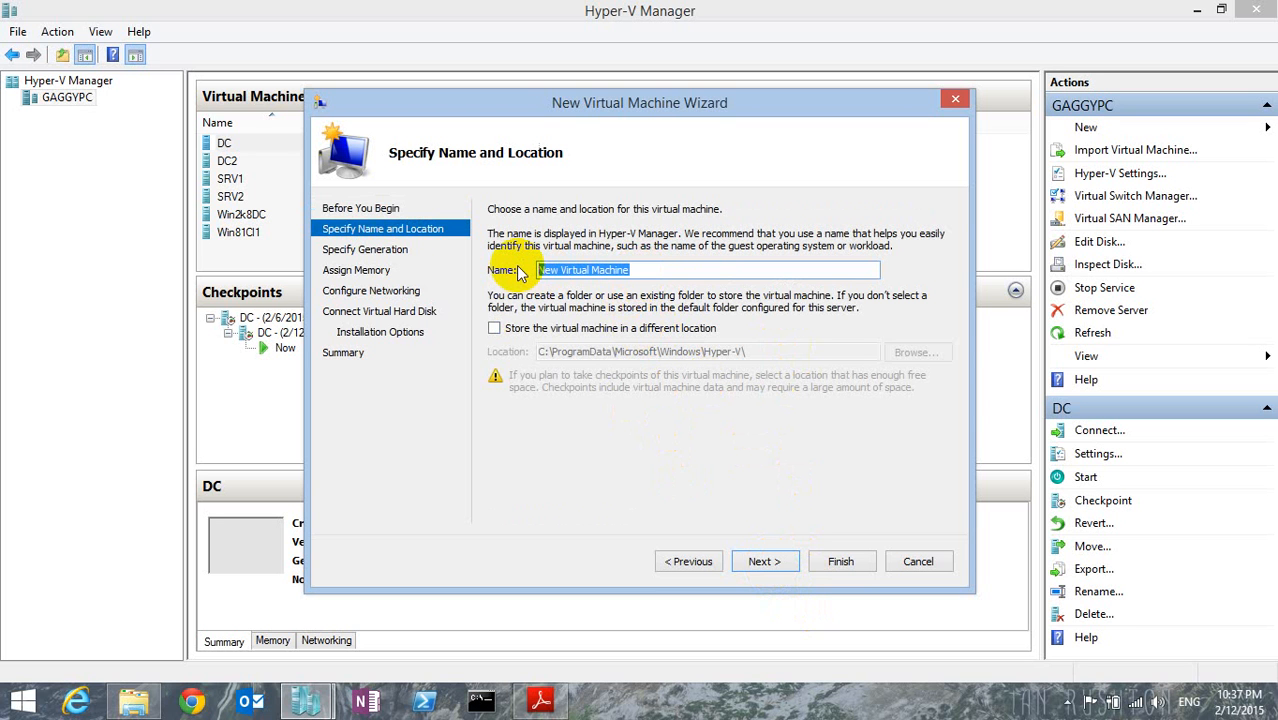
text(SRV3)
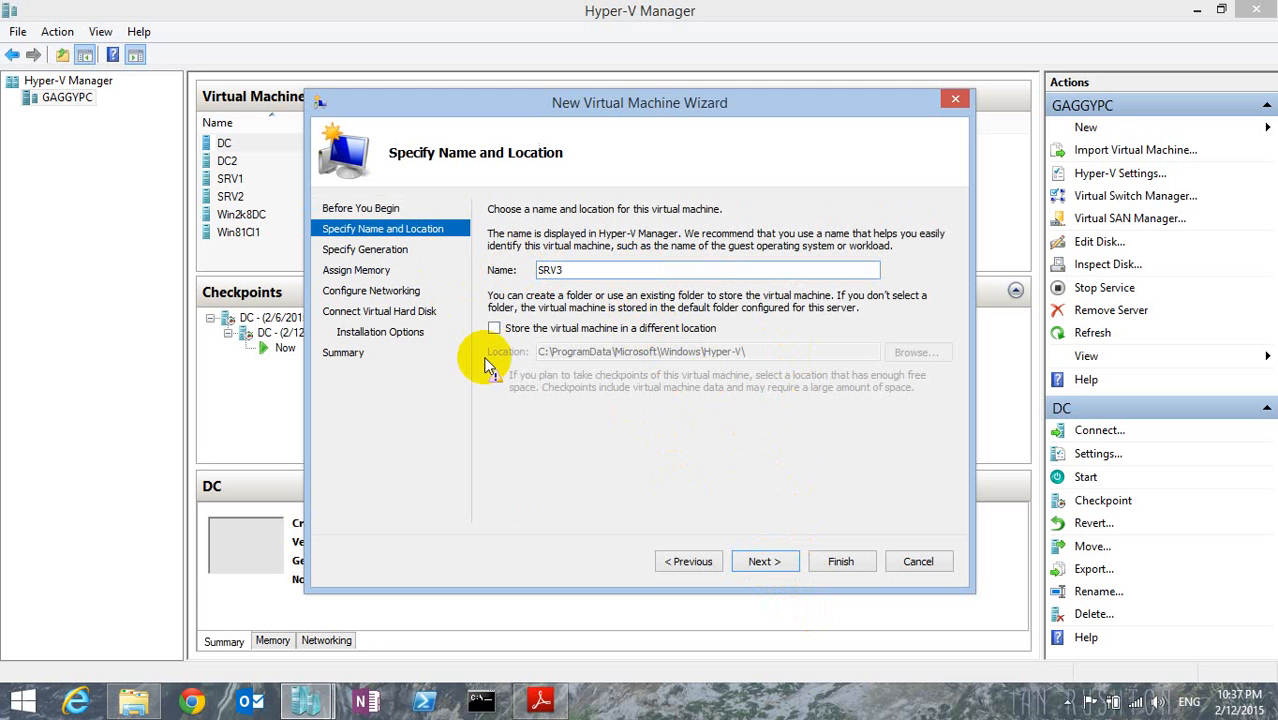
Choose to store the virtual machine in a different location and browse to the My VM folder on drive D.
click(494, 328)
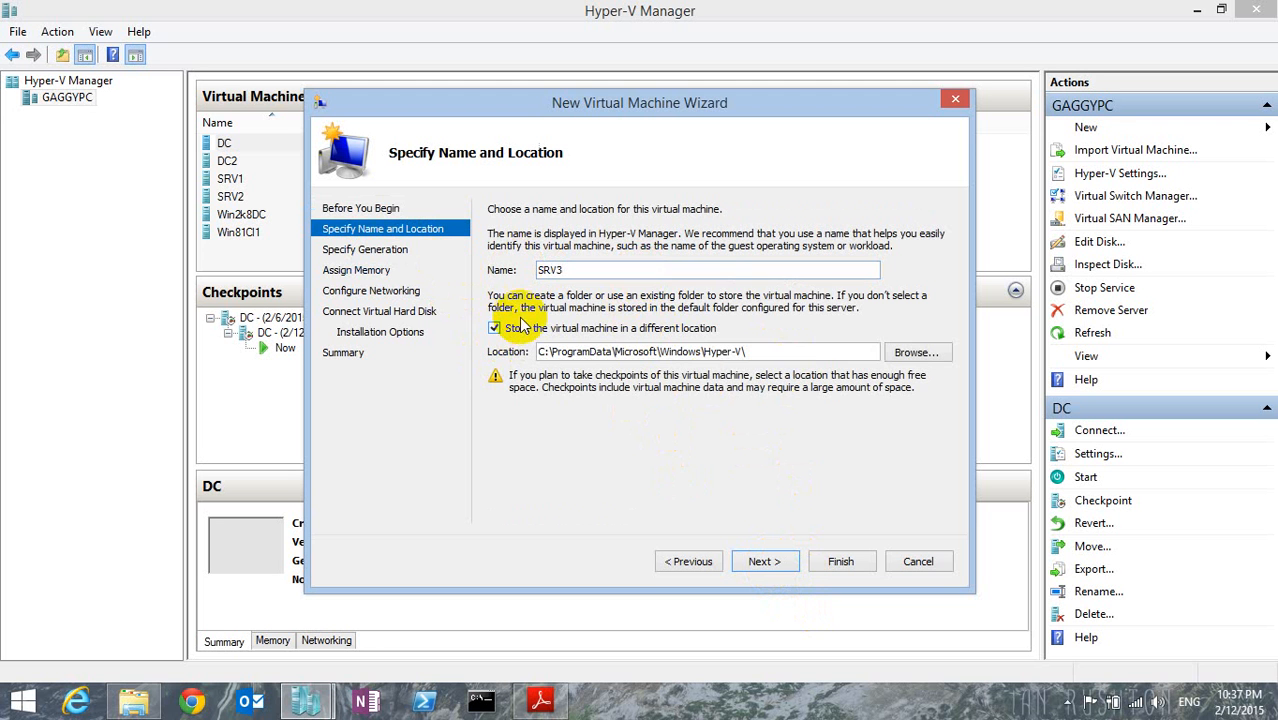
click(930, 351)
click(411, 460)
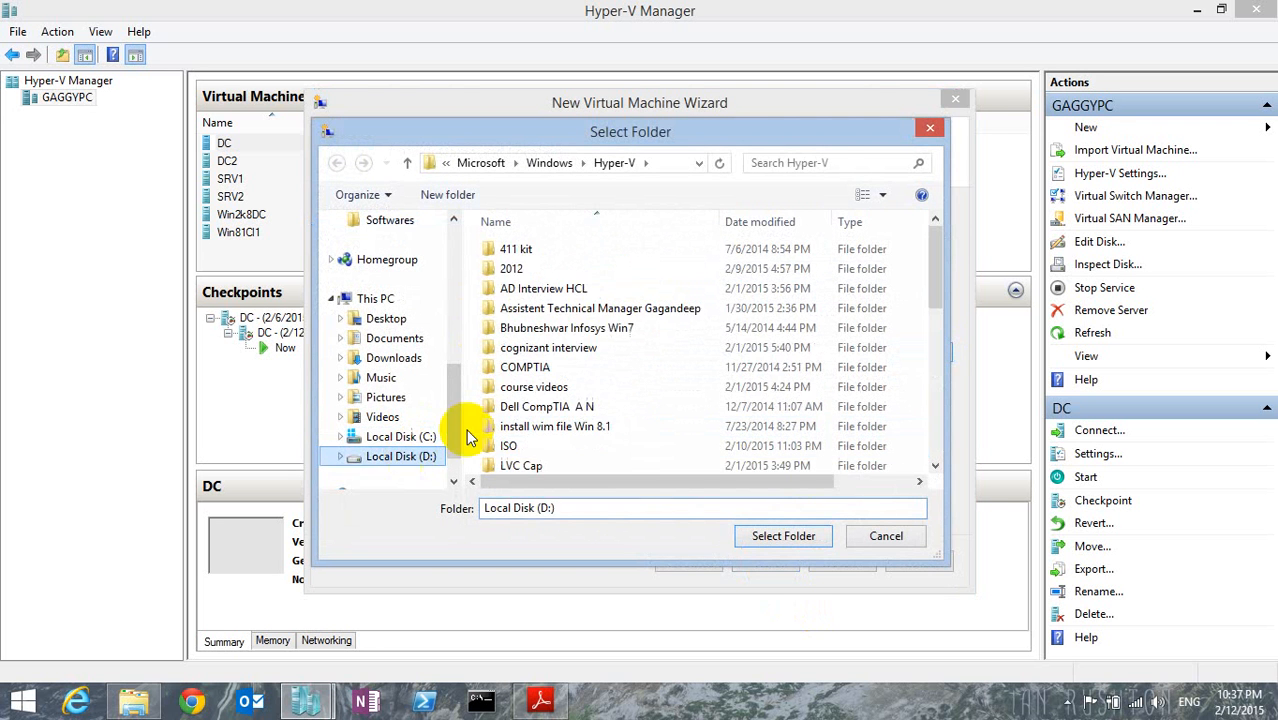
drag(939, 322, 918, 356)
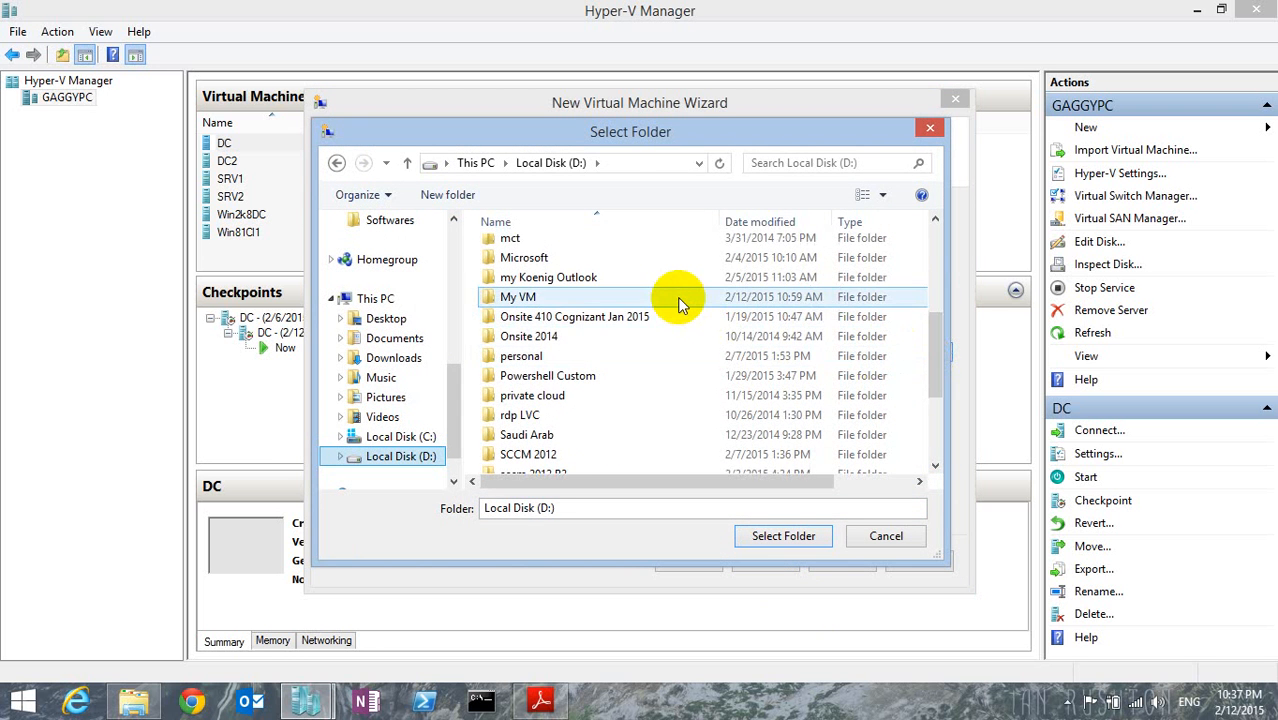
double_click(676, 296)
Create a folder named SRV3 inside My VM and select it as the virtual machine's storage location.
click(447, 197)
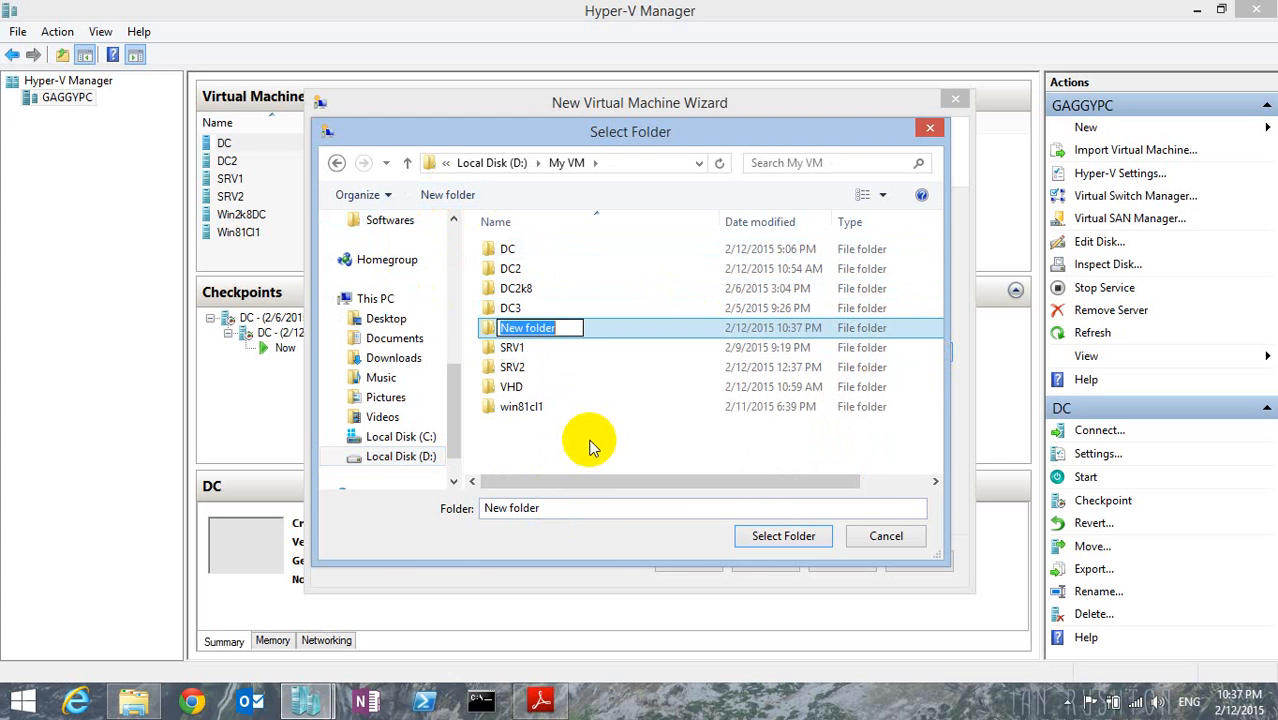
text(SRV)
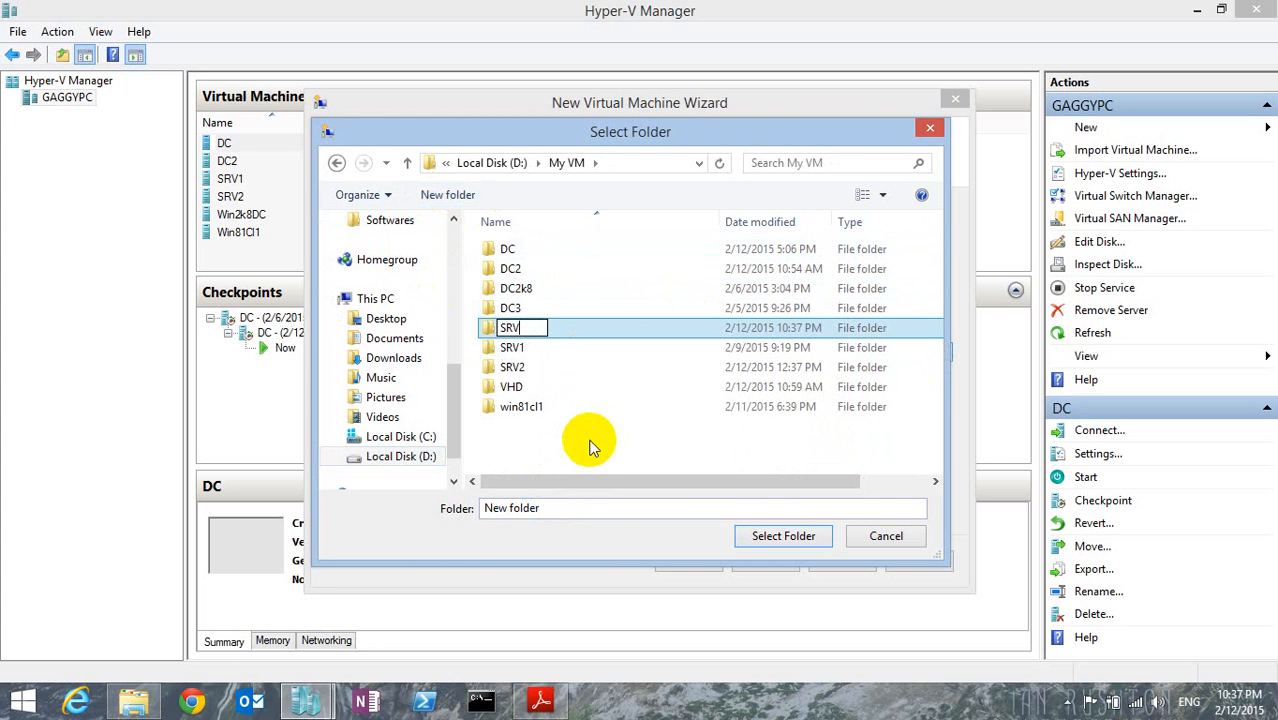
text(3)
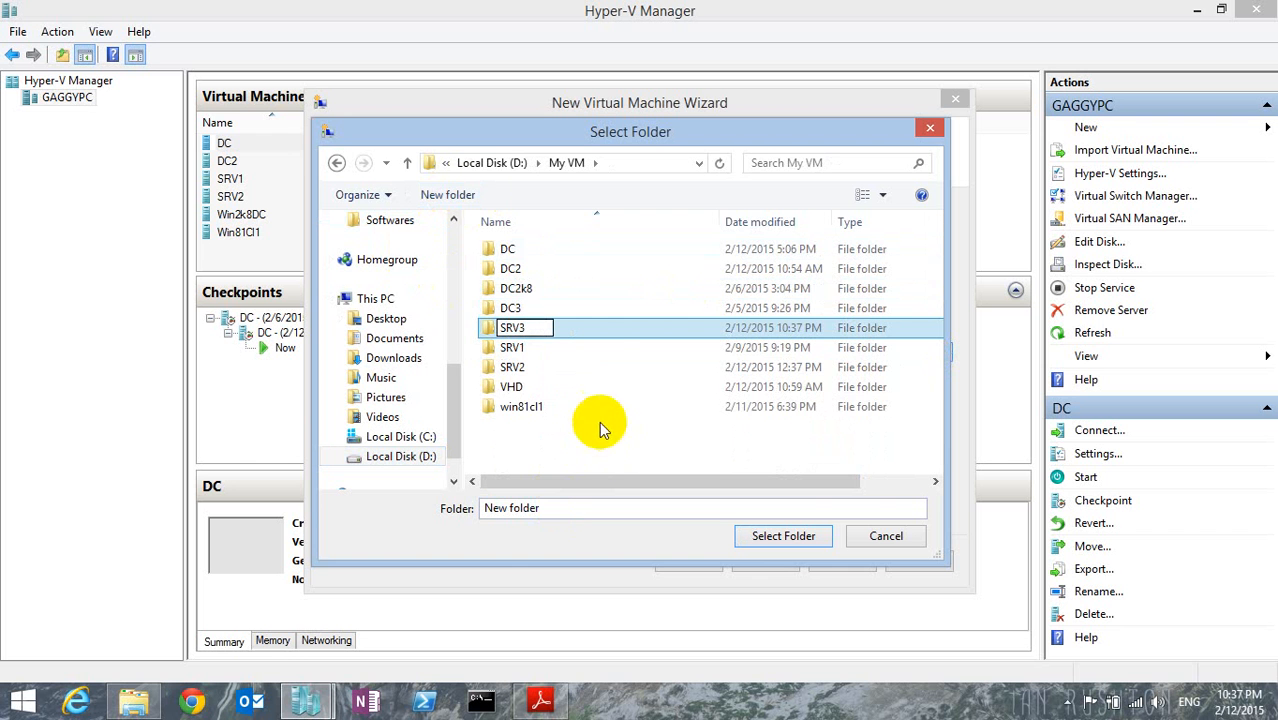
click(590, 345)
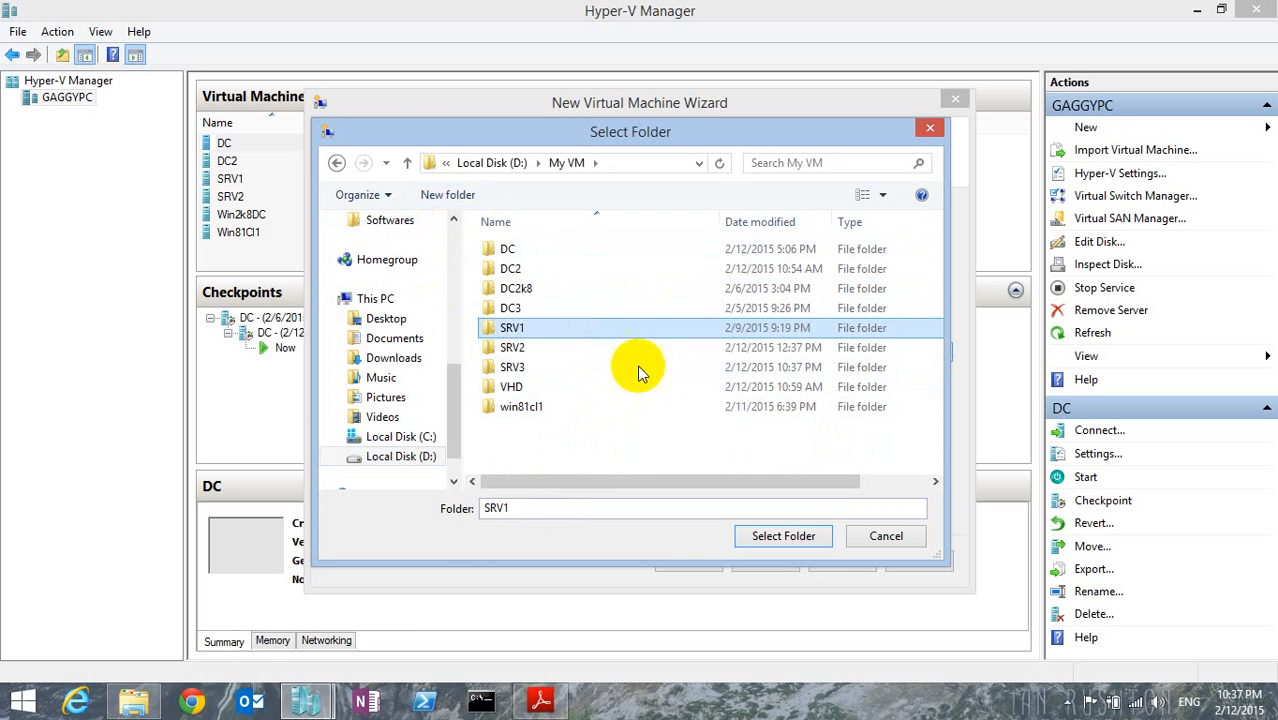
double_click(569, 368)
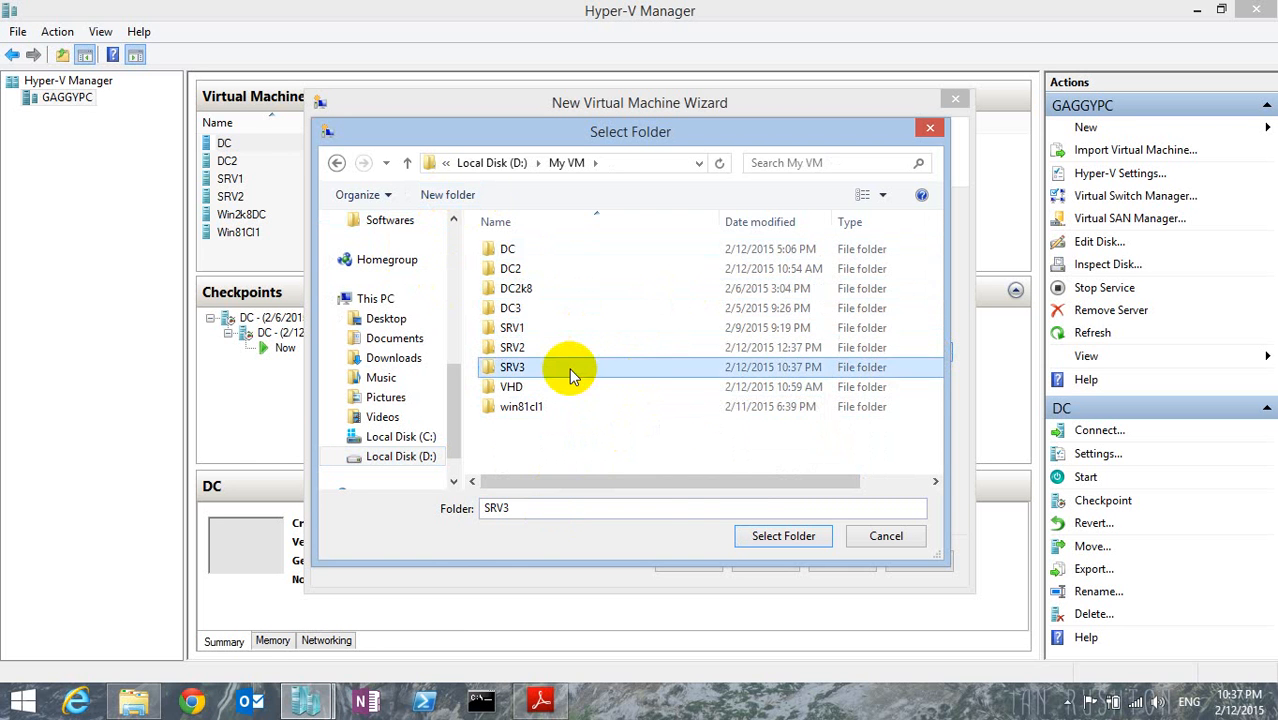
click(780, 537)
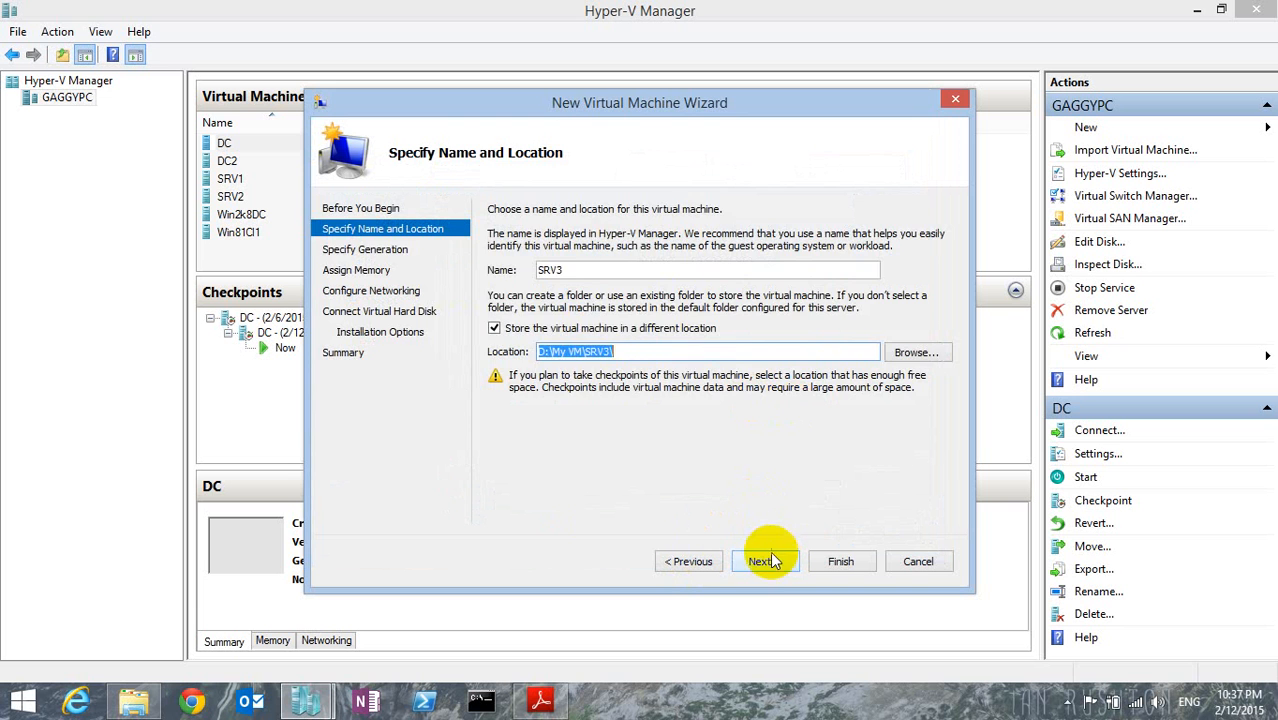
click(770, 561)
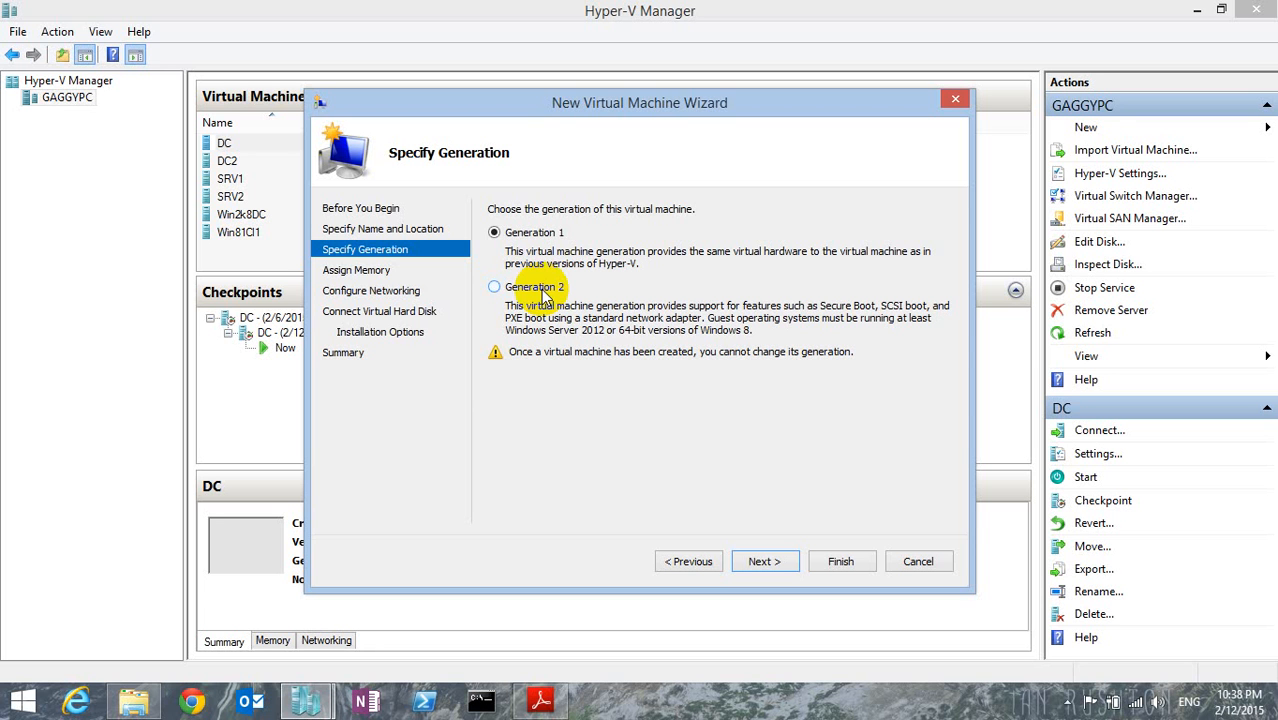
Make the virtual machine Generation 2 and assign it 2048 MB of startup memory.
click(543, 292)
click(768, 561)
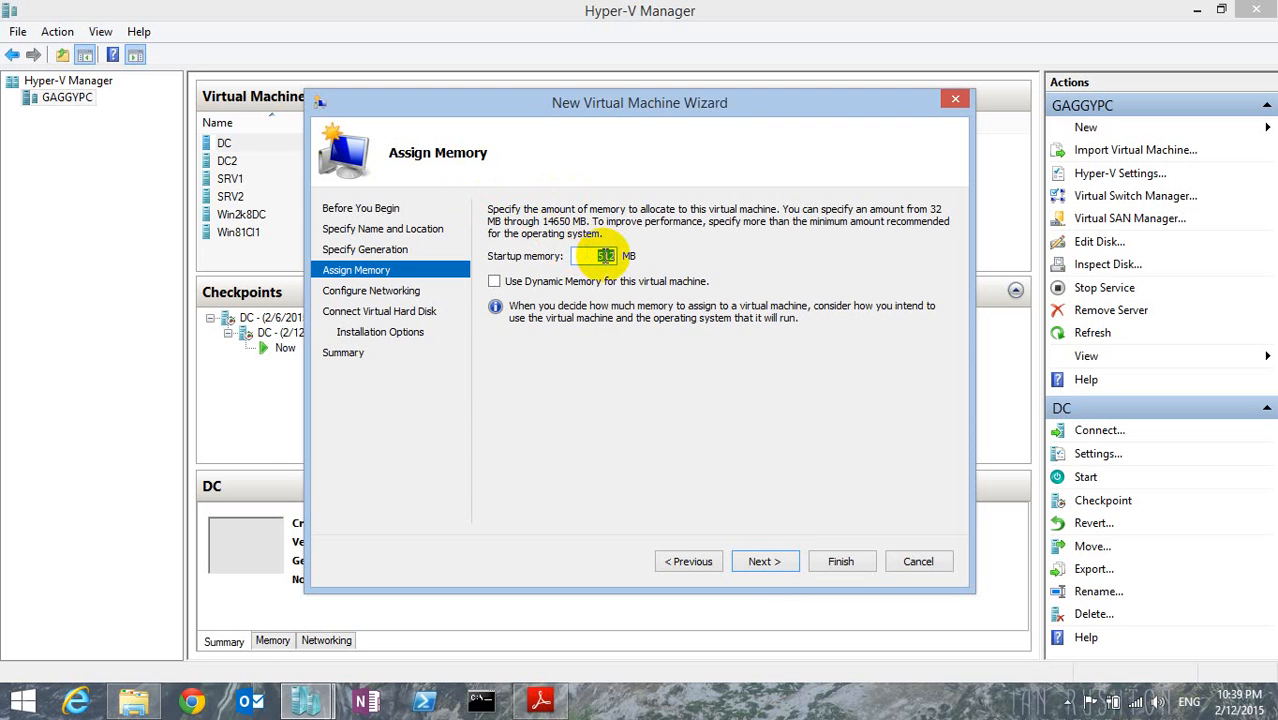
text(2048)
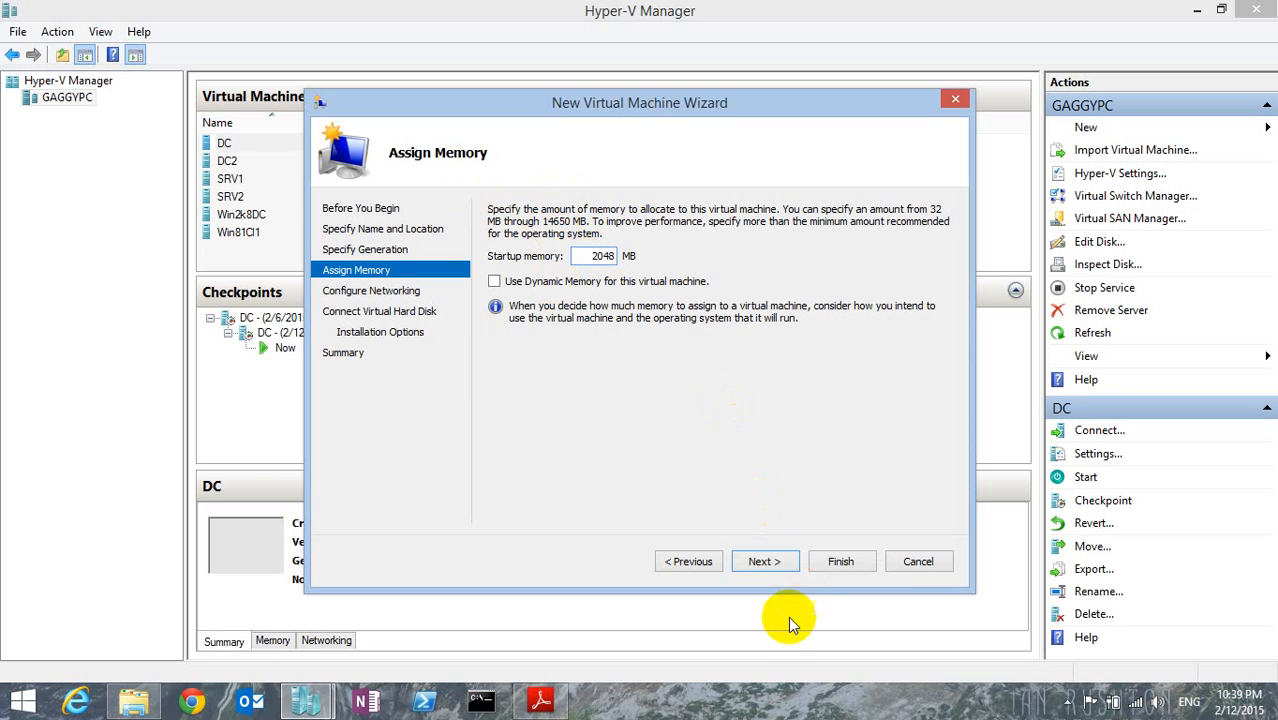
click(772, 563)
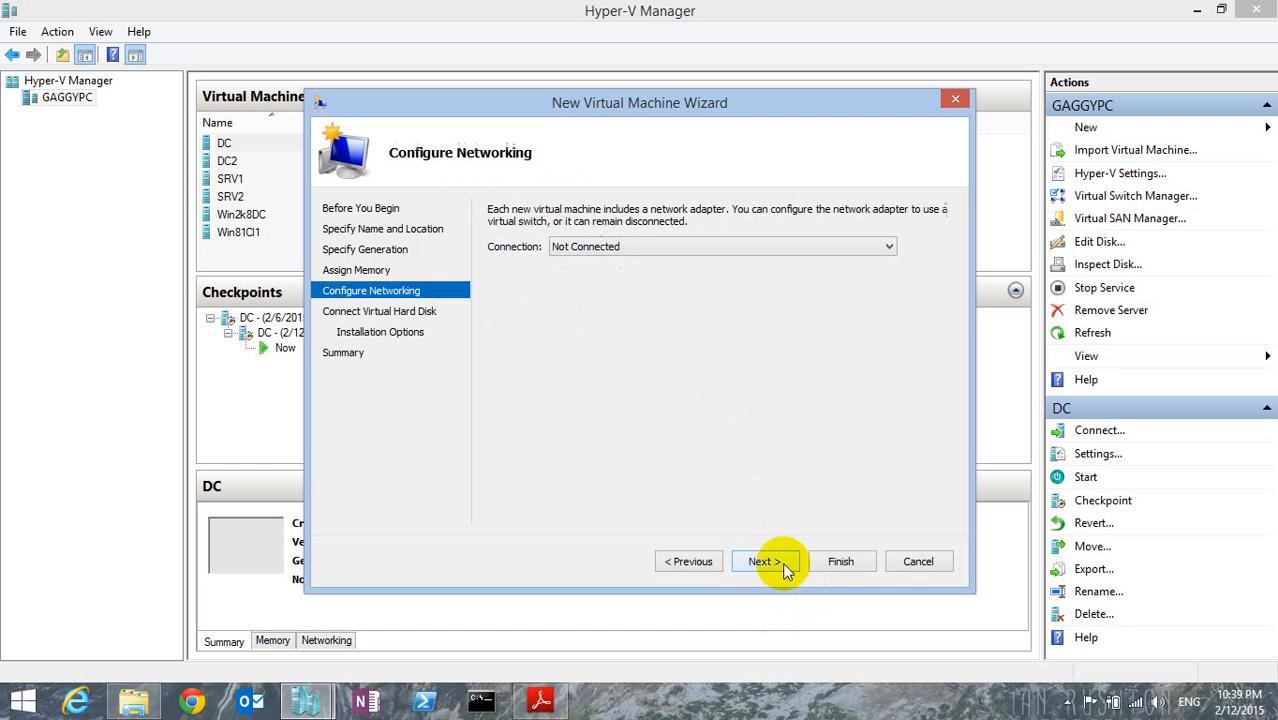
Connect the virtual machine's network adapter to the virtual switch named Switch.
click(608, 246)
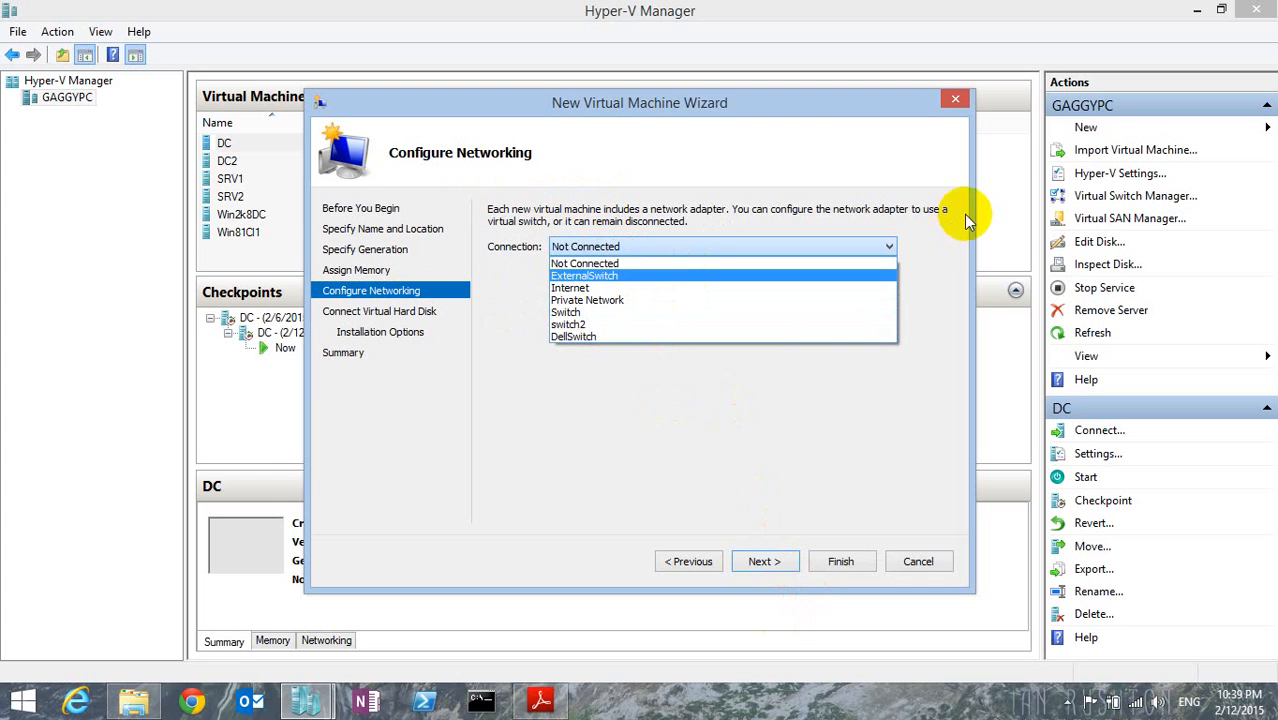
click(617, 312)
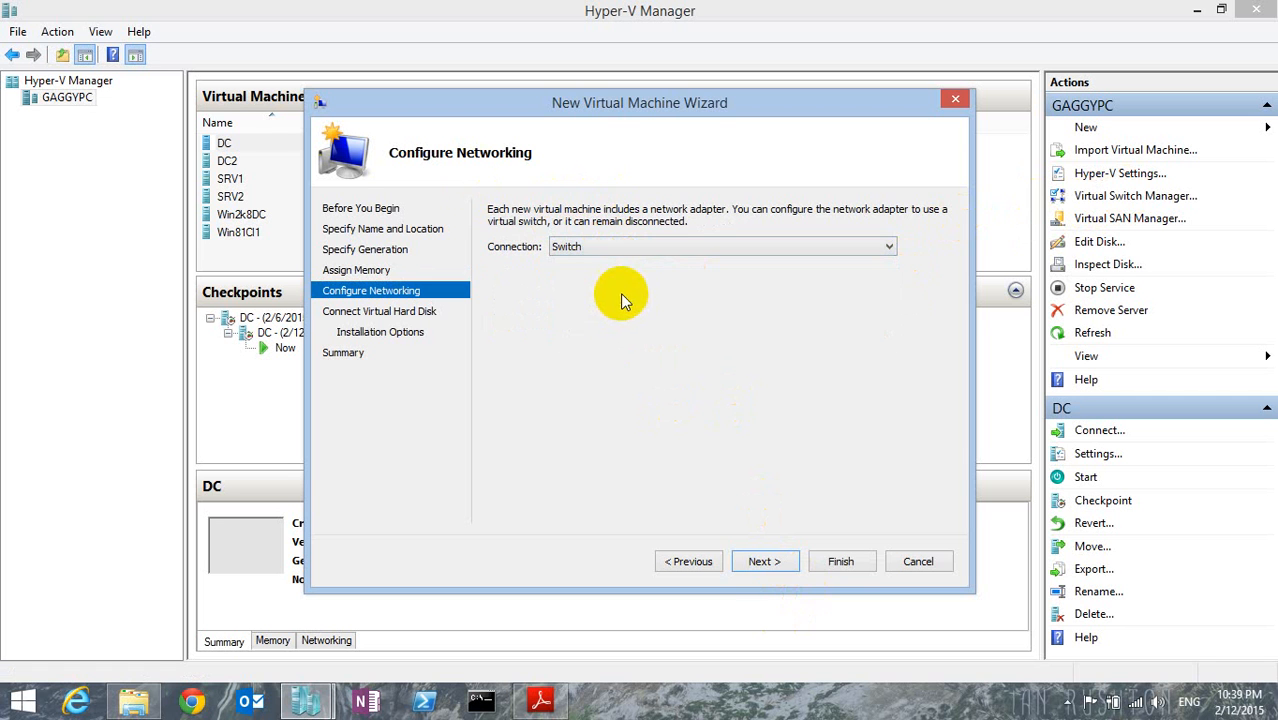
click(760, 561)
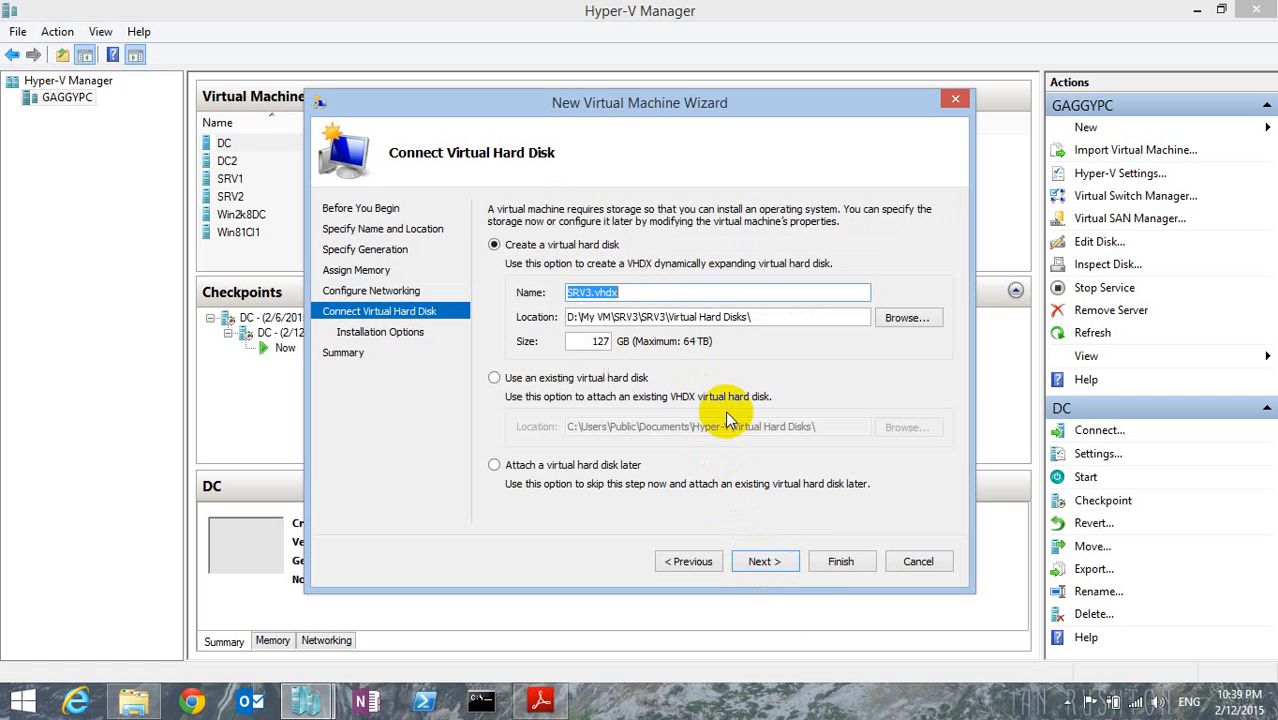
Set the size of the new SRV3.vhdx virtual hard disk to 80 GB.
double_click(598, 341)
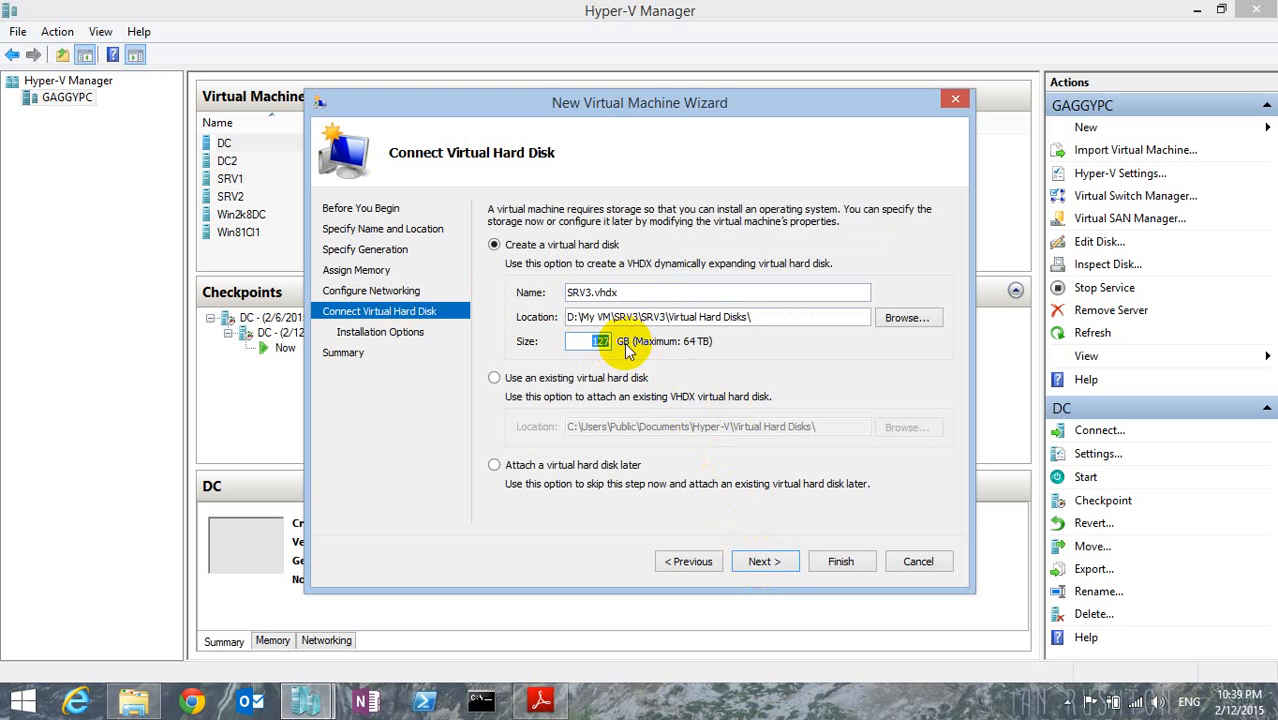
text(80)
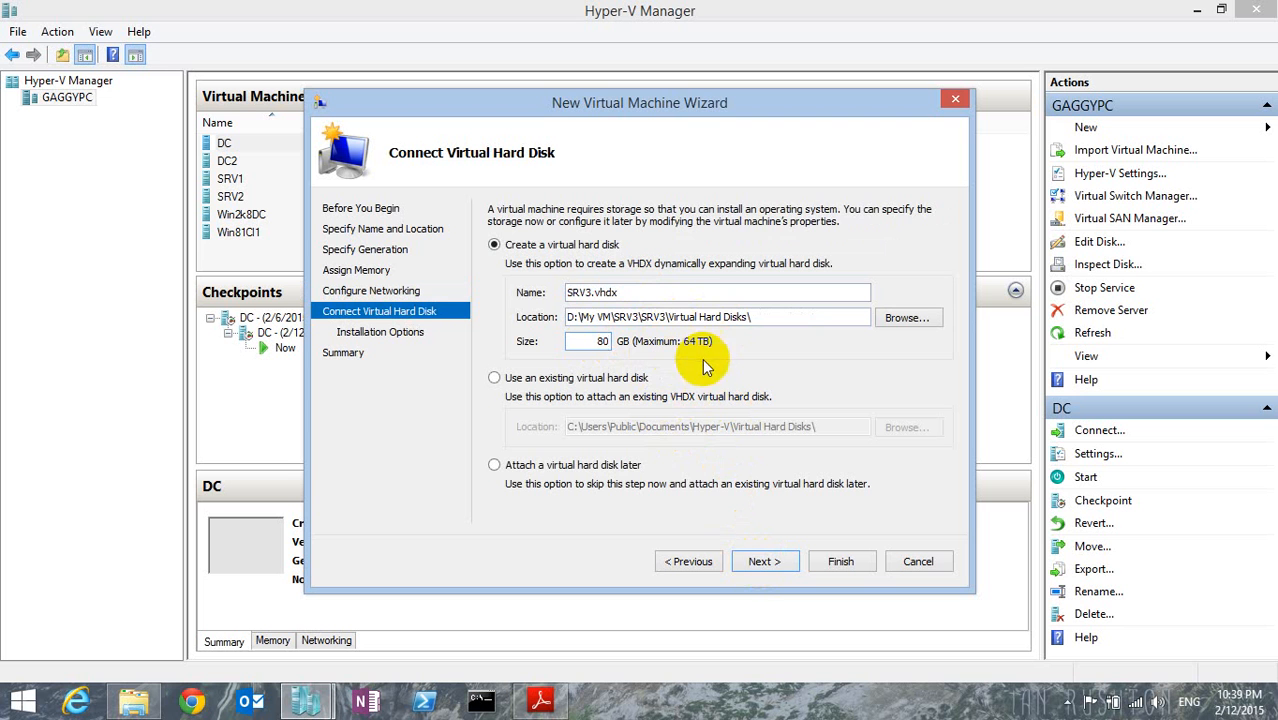
click(747, 569)
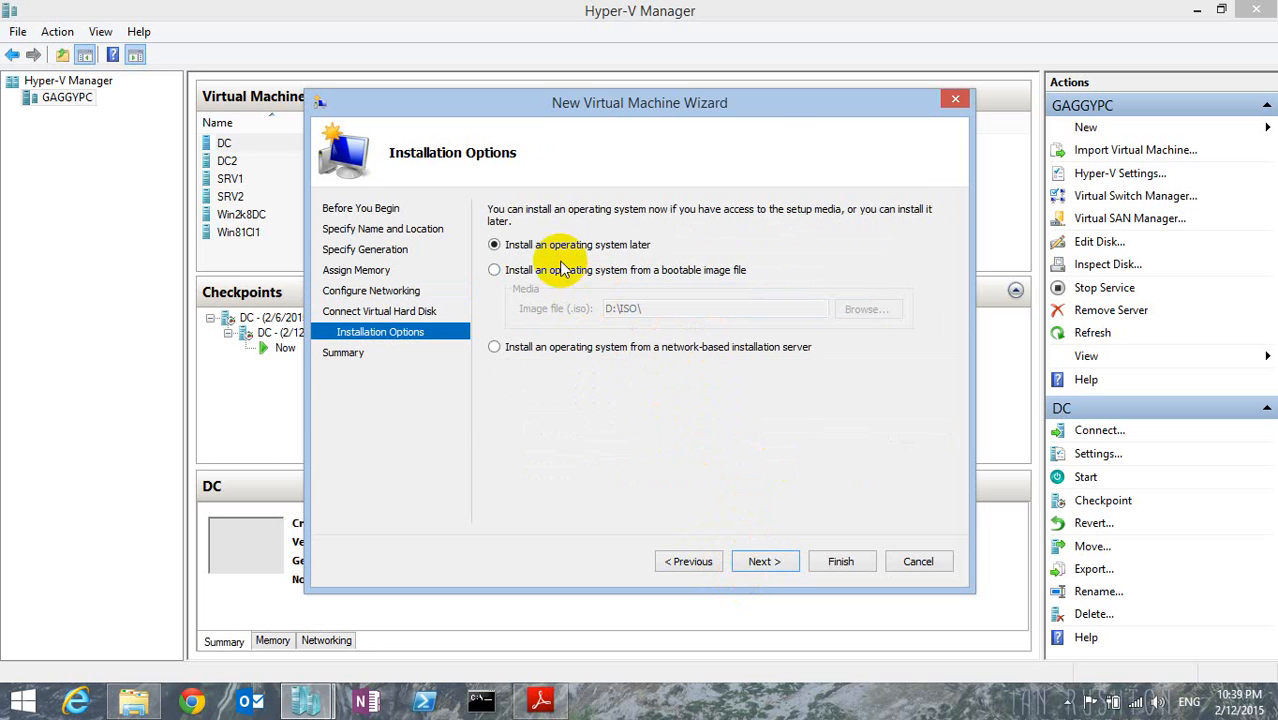
Set the operating system to install from the Win2012r2_X64FRE_SERVER_EVAL image in D:\ISO and finish creating the virtual machine.
click(494, 270)
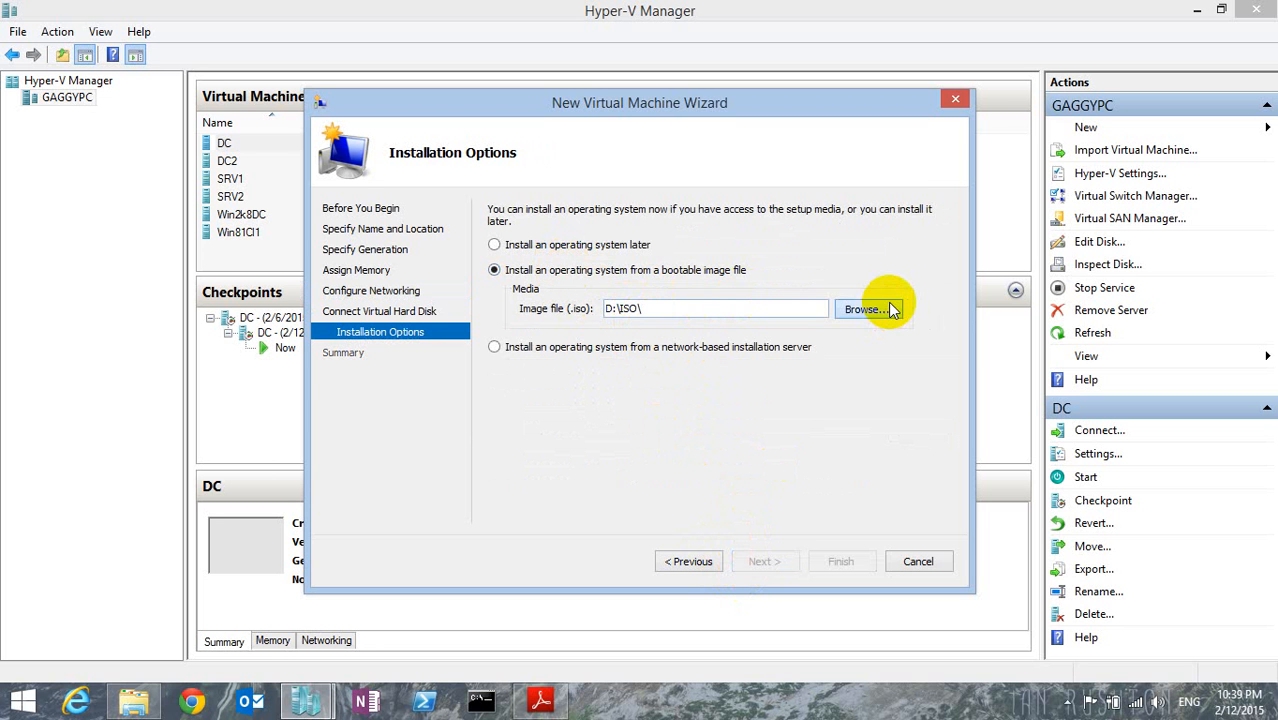
click(866, 309)
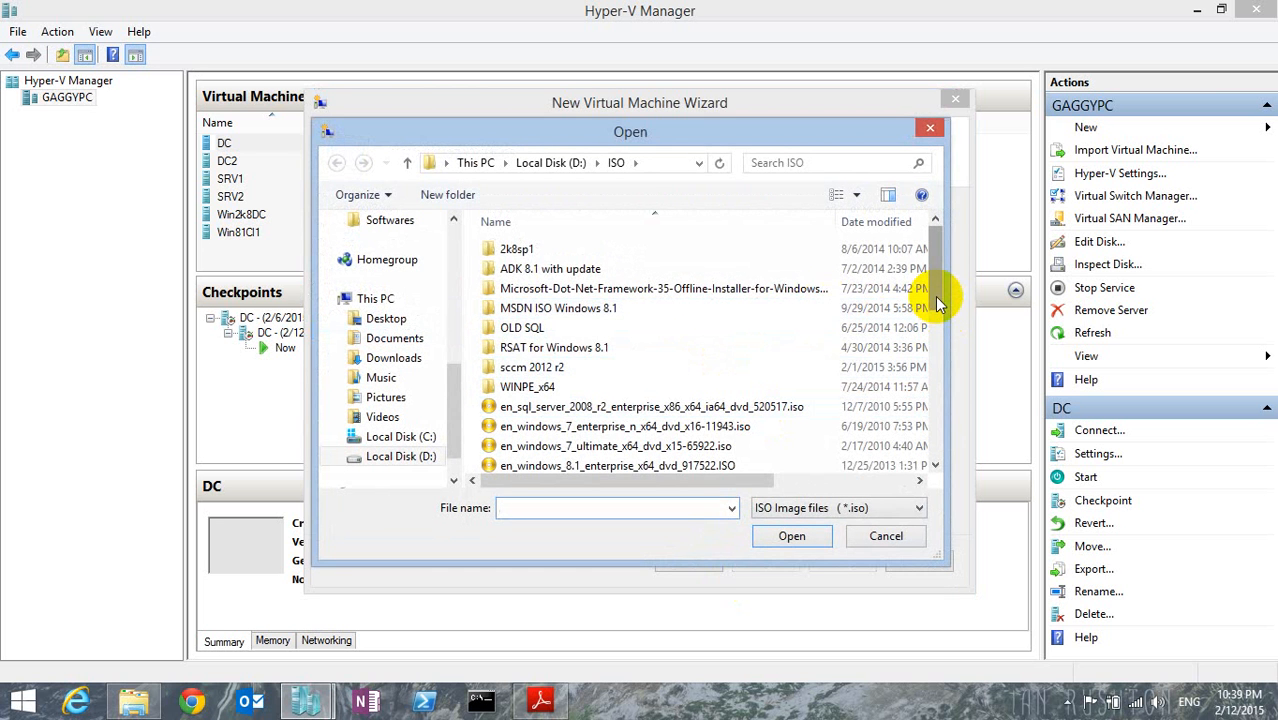
drag(938, 305, 941, 423)
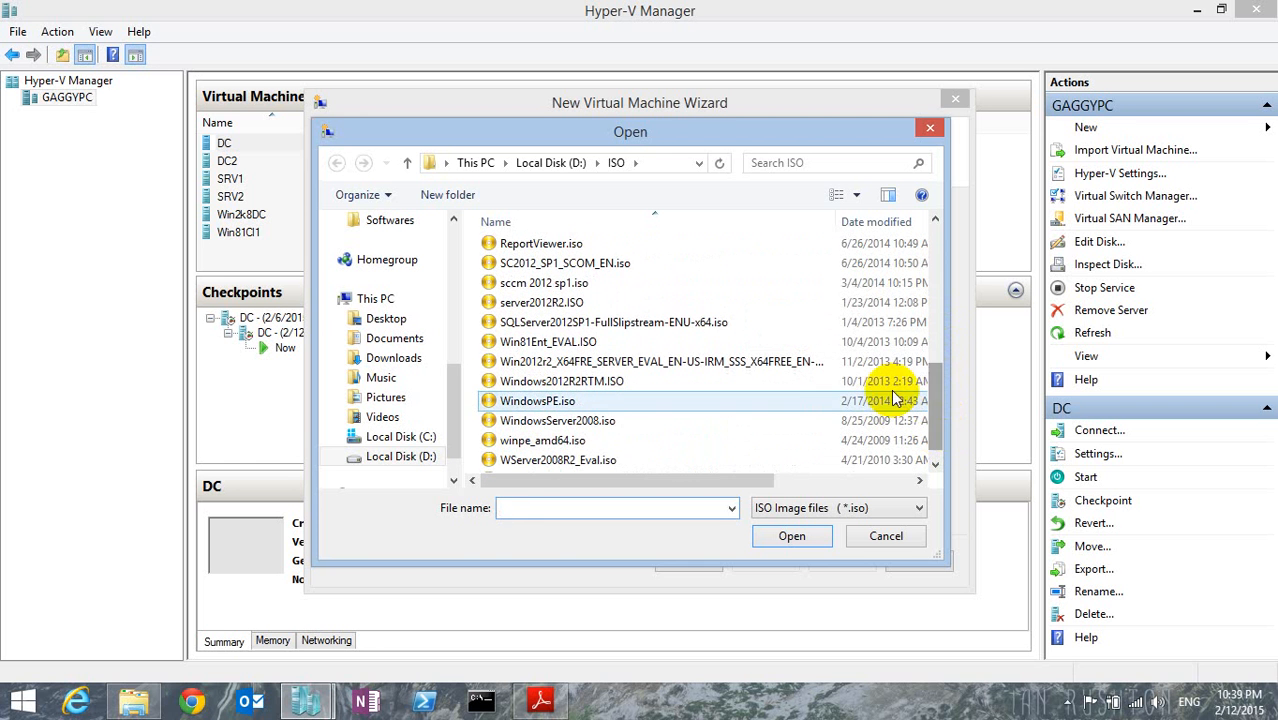
click(614, 363)
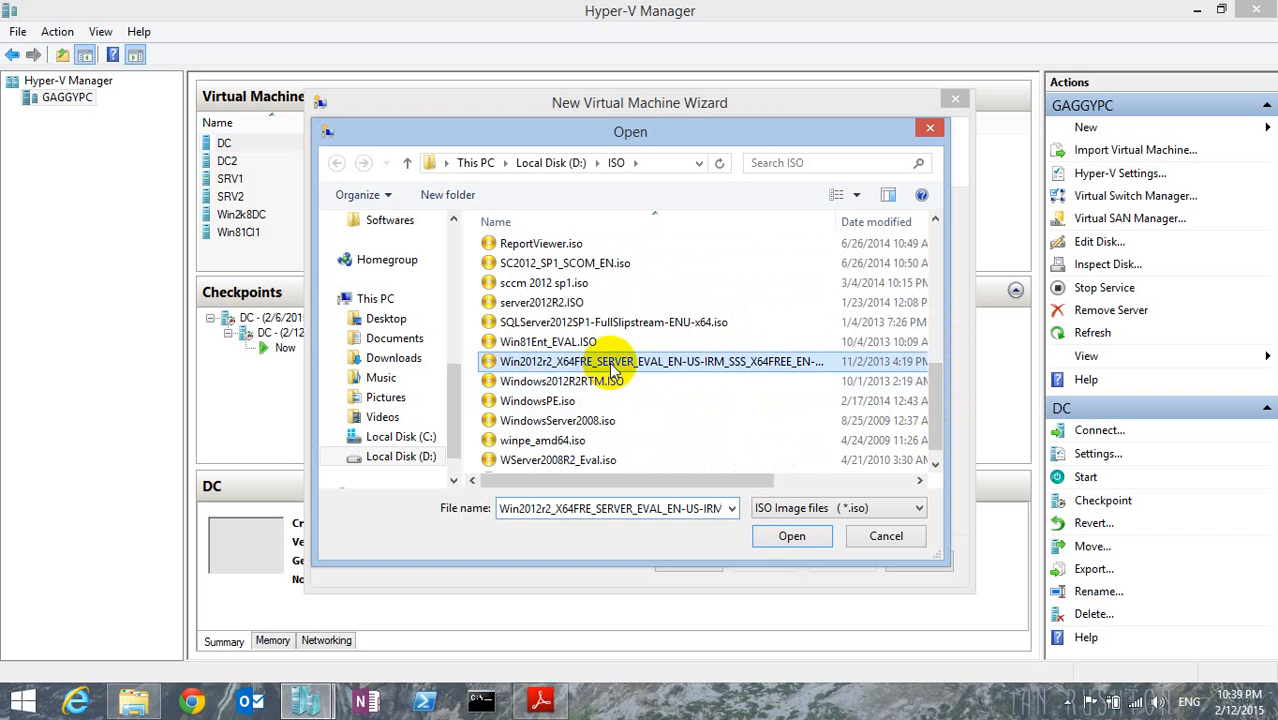
click(787, 548)
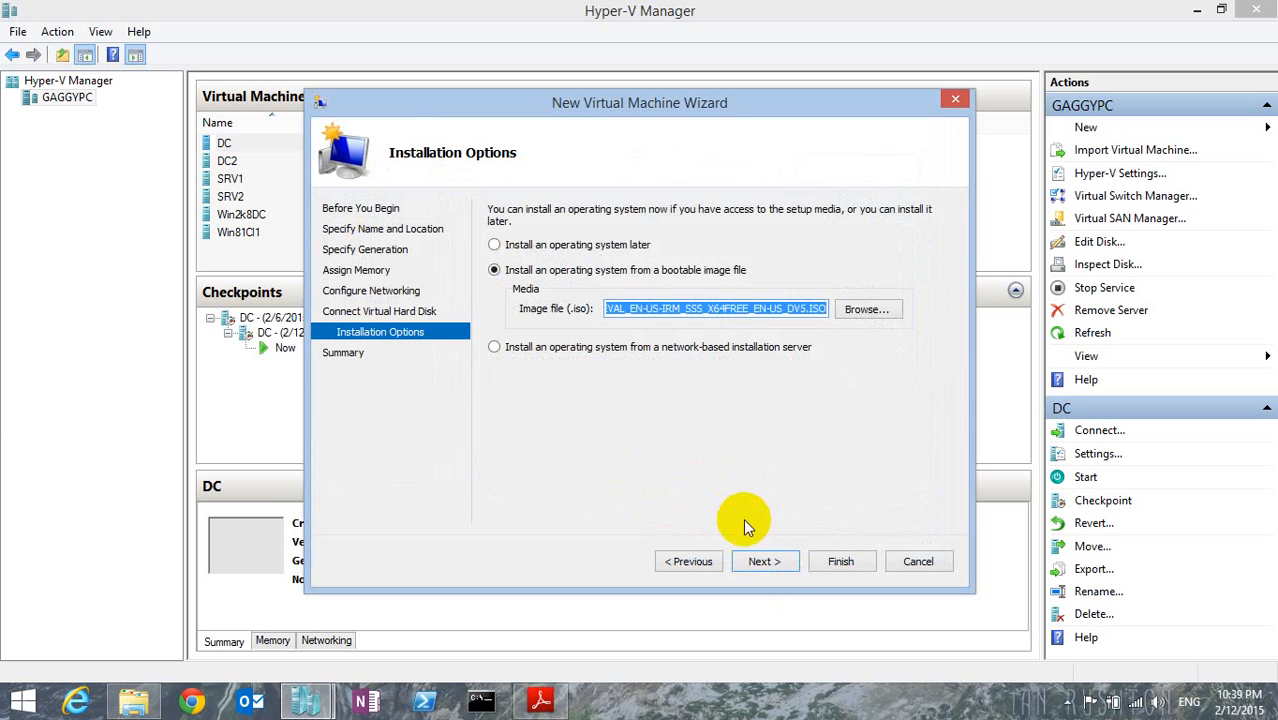
click(762, 561)
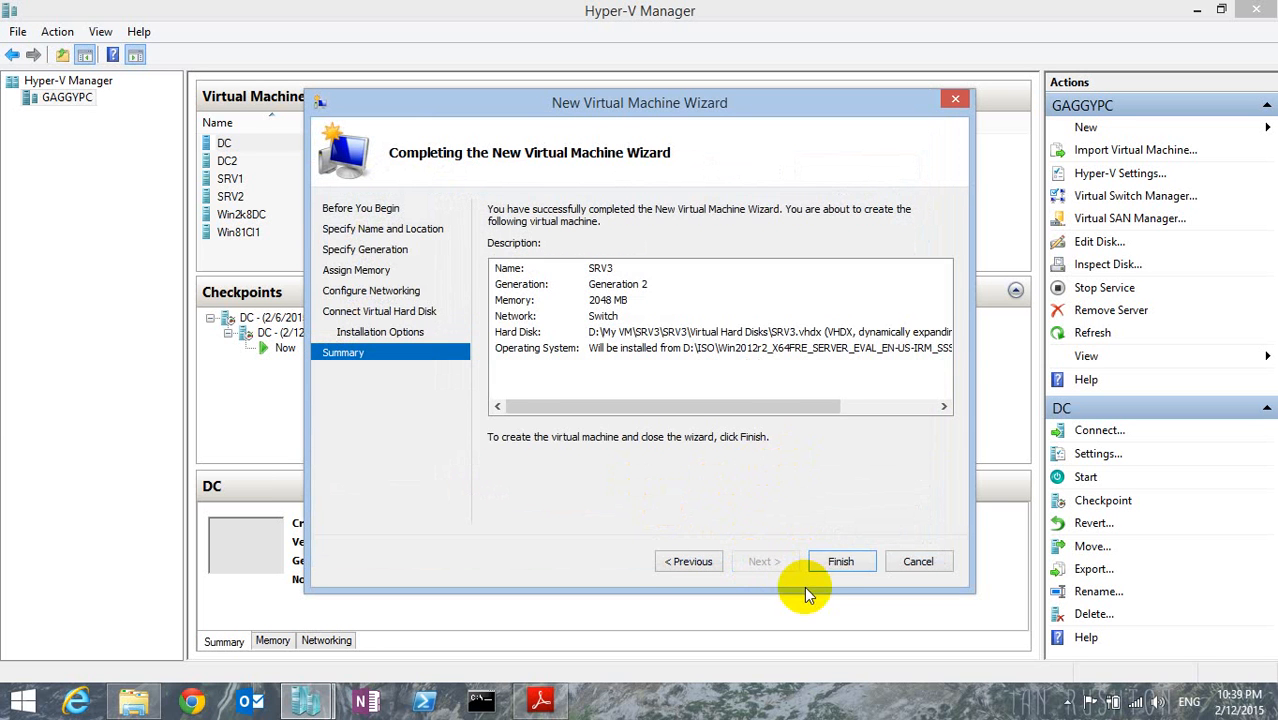
click(830, 565)
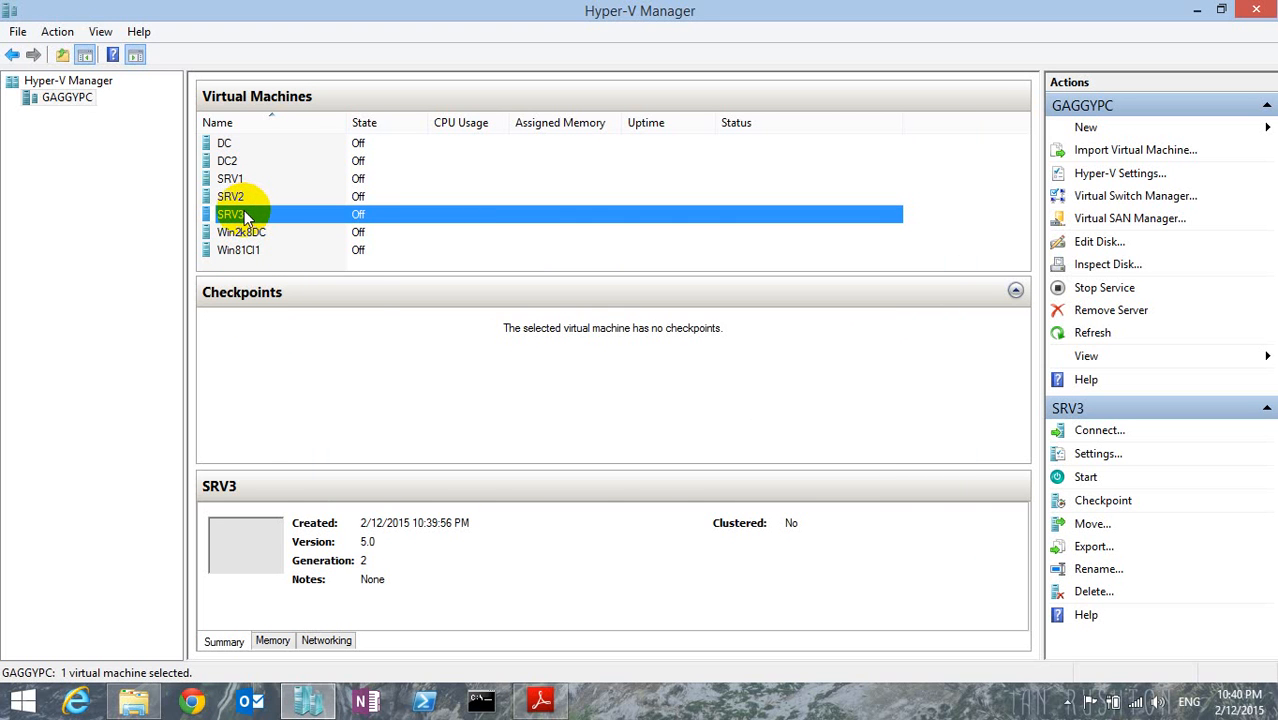
Open the settings of SRV3, review its firmware and memory, and set the number of virtual processors to 2.
right_click(246, 217)
click(300, 250)
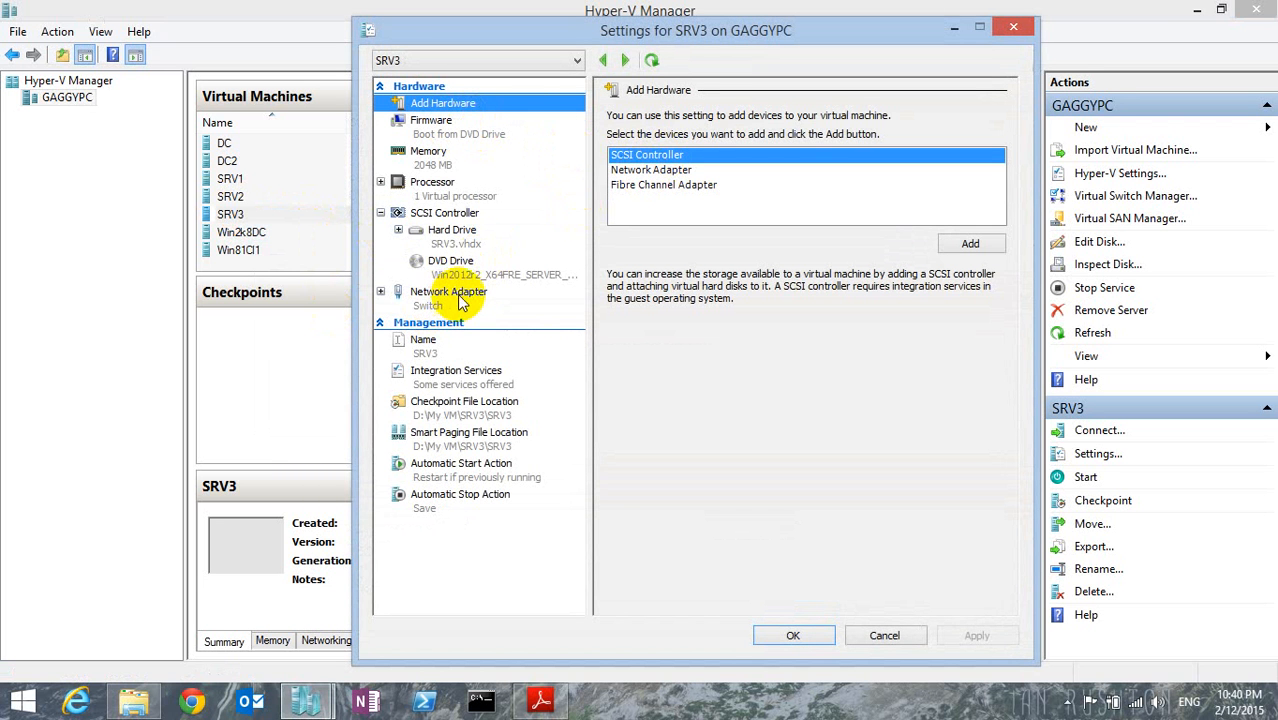
click(432, 126)
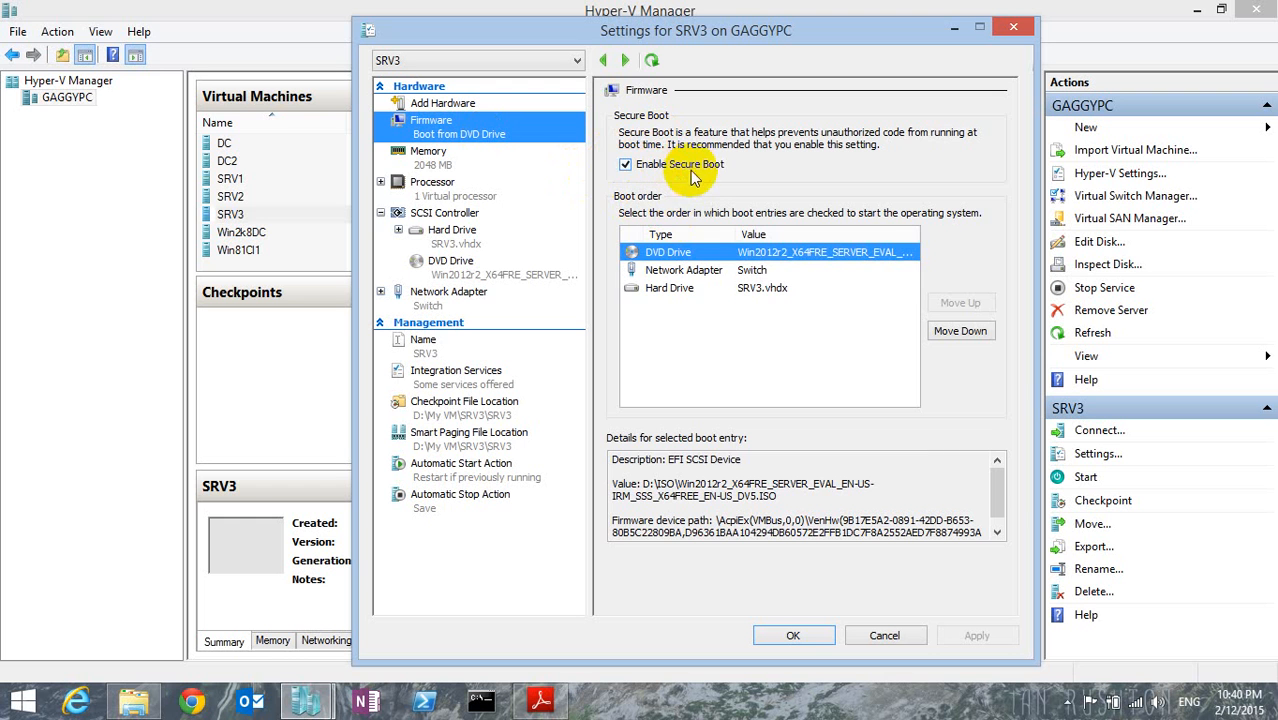
click(440, 157)
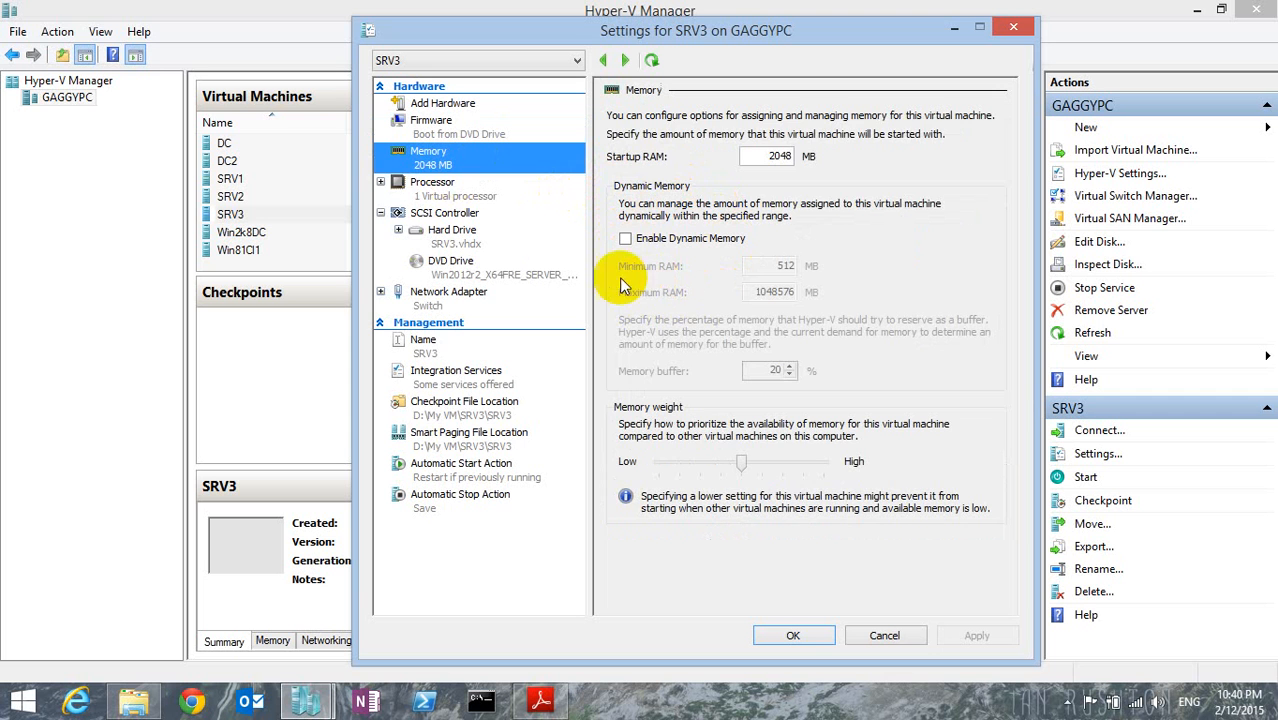
click(445, 184)
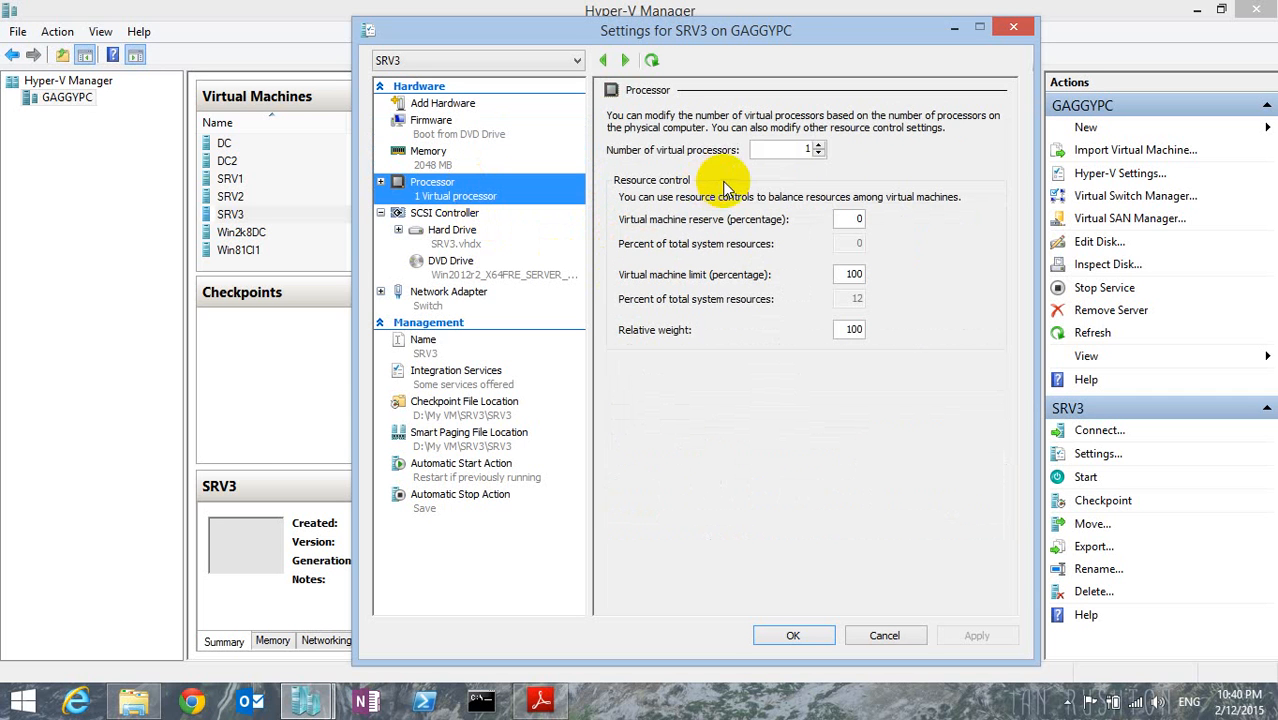
click(818, 144)
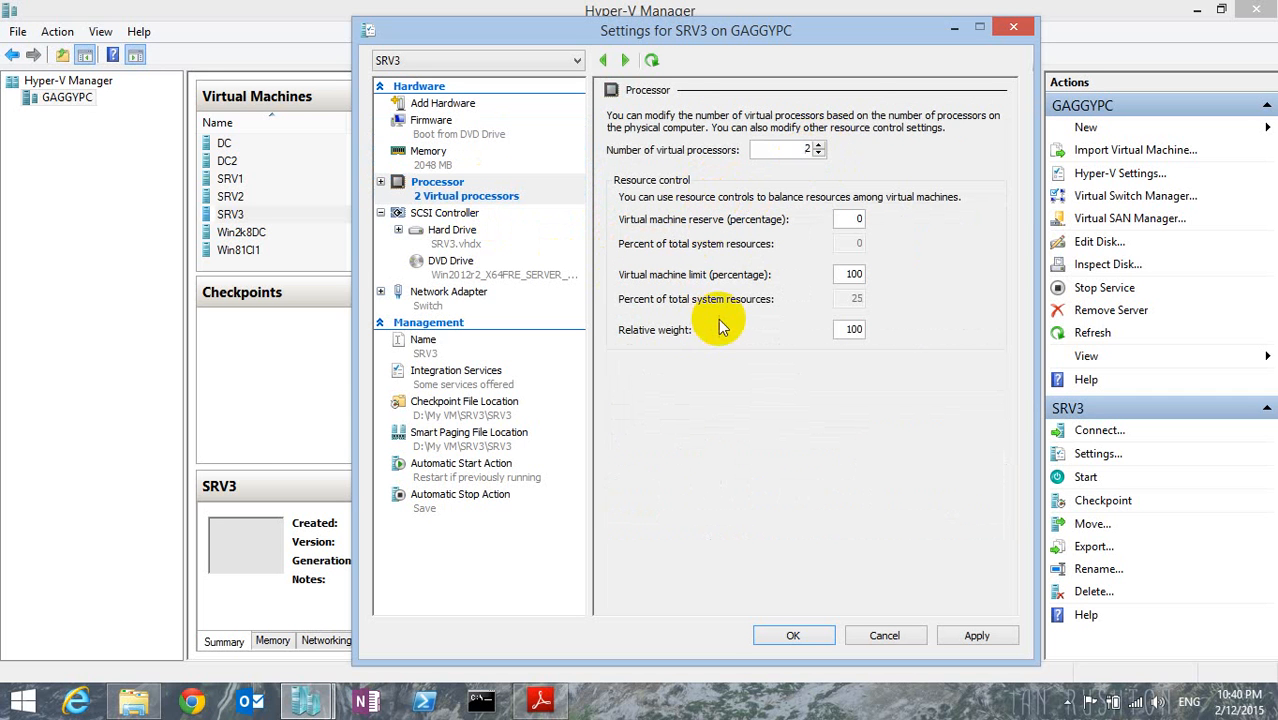
Check the host computer's CPU details, including its logical processors, in Task Manager and return to the SRV3 processor settings.
click(791, 708)
right_click(791, 708)
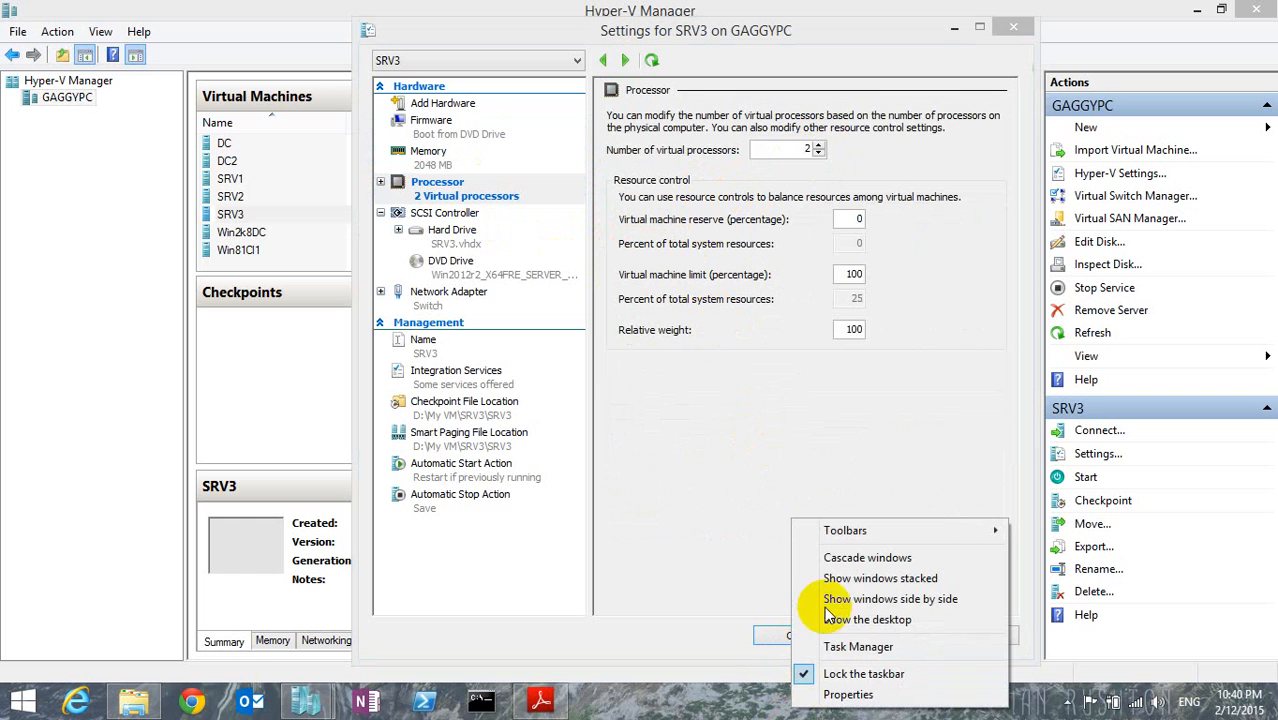
click(845, 645)
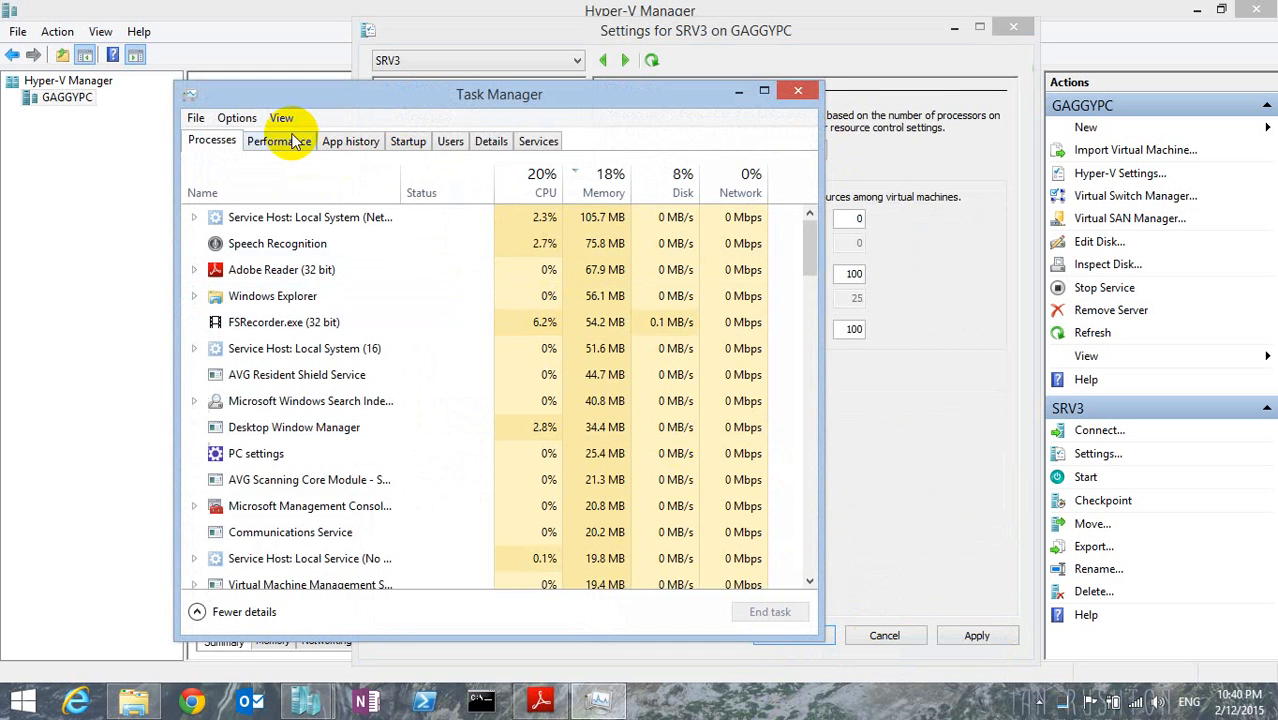
click(282, 141)
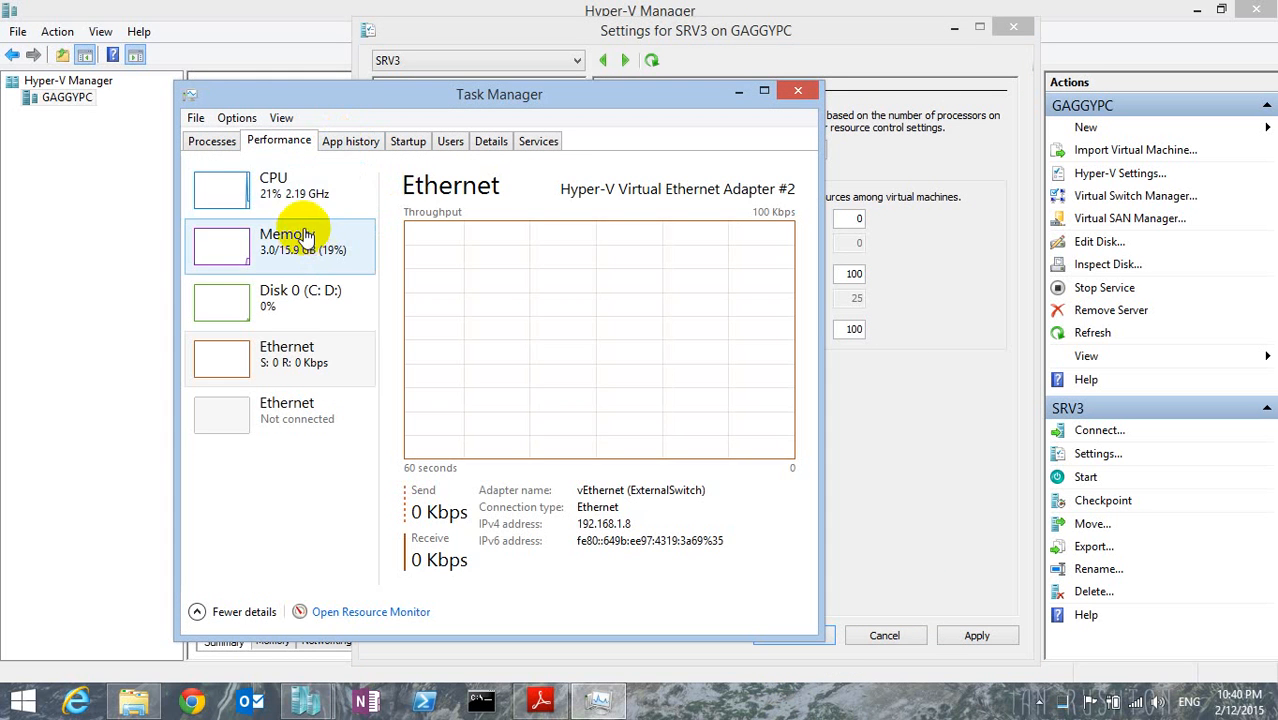
click(320, 190)
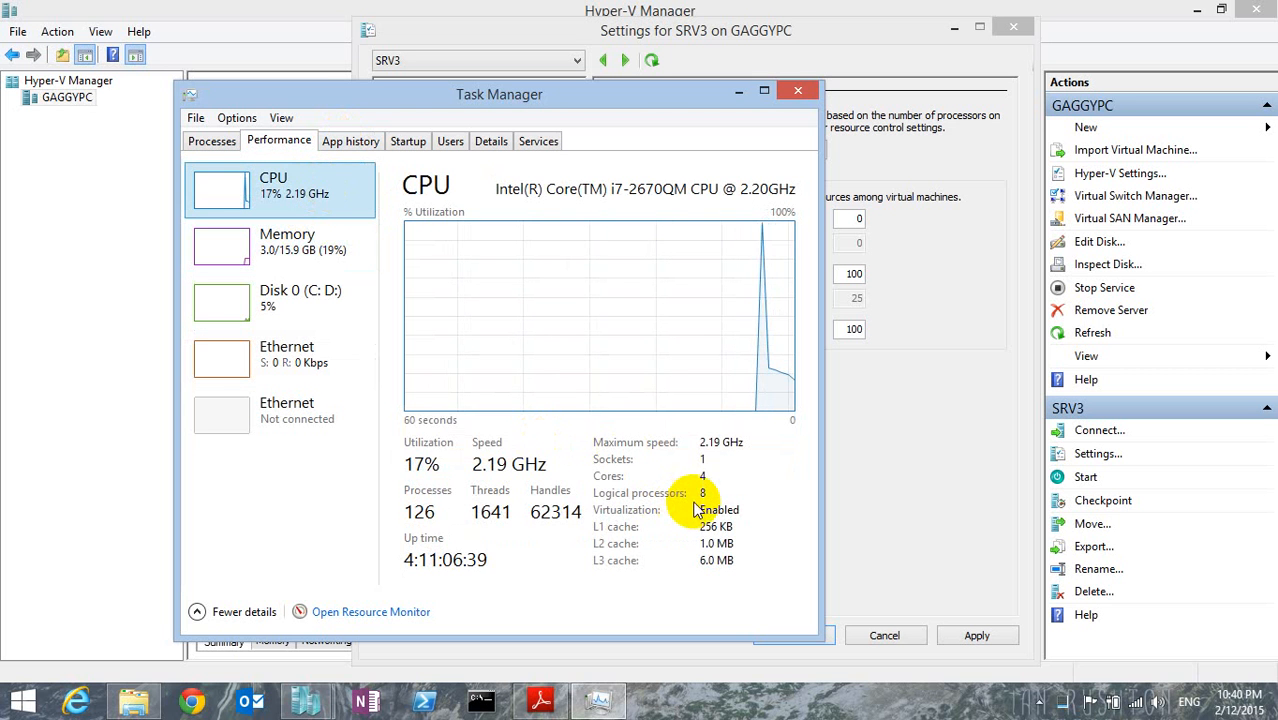
click(798, 91)
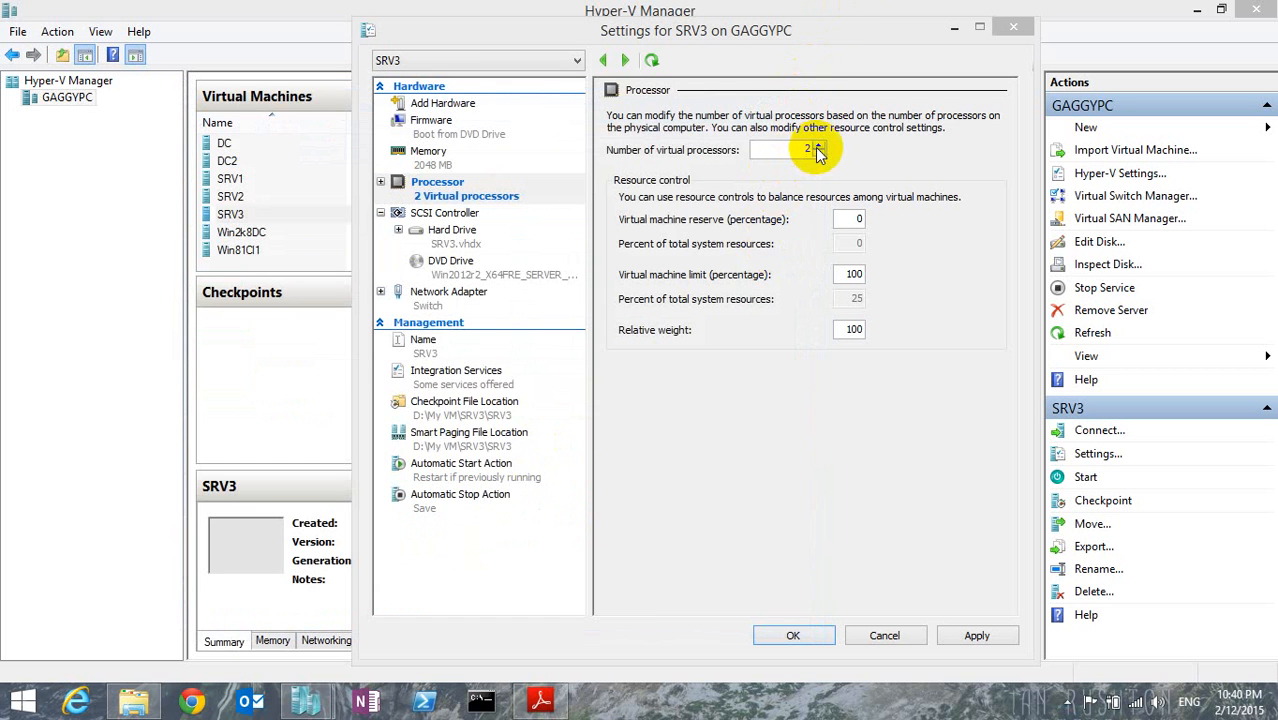
click(818, 148)
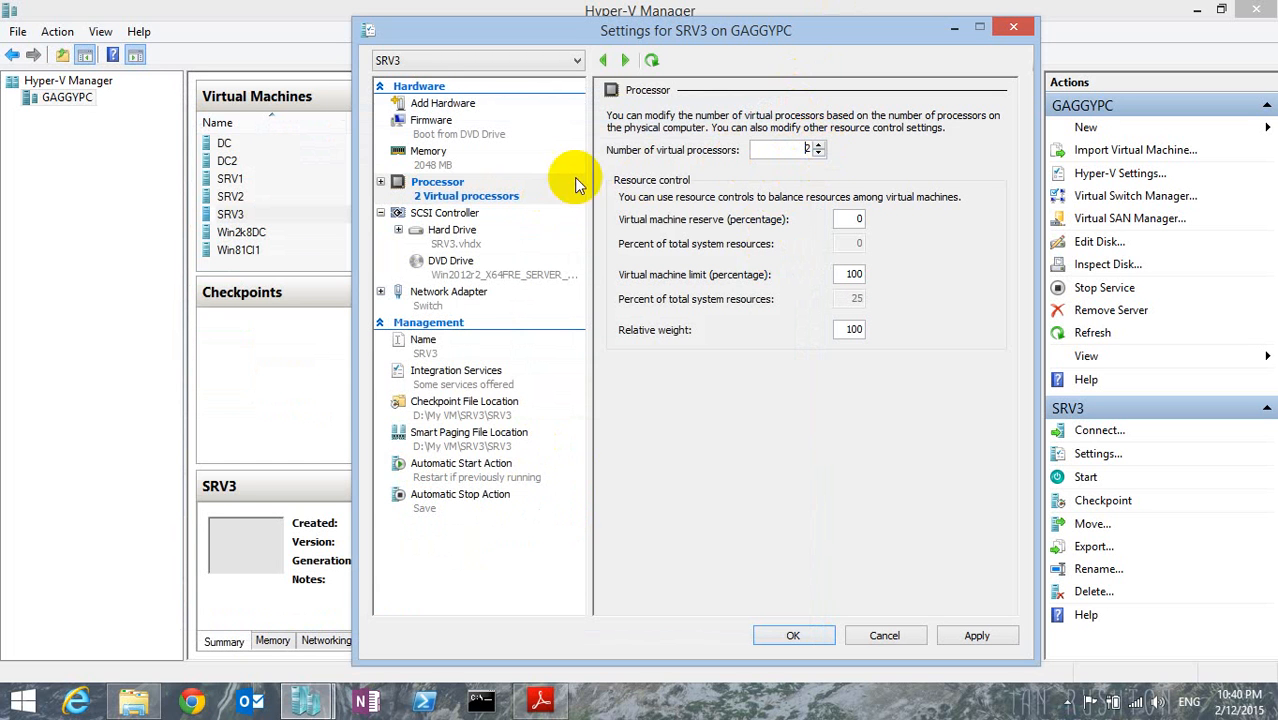
Review the SCSI controller, network adapter and checkpoint file location of SRV3 and save the changed settings.
click(450, 214)
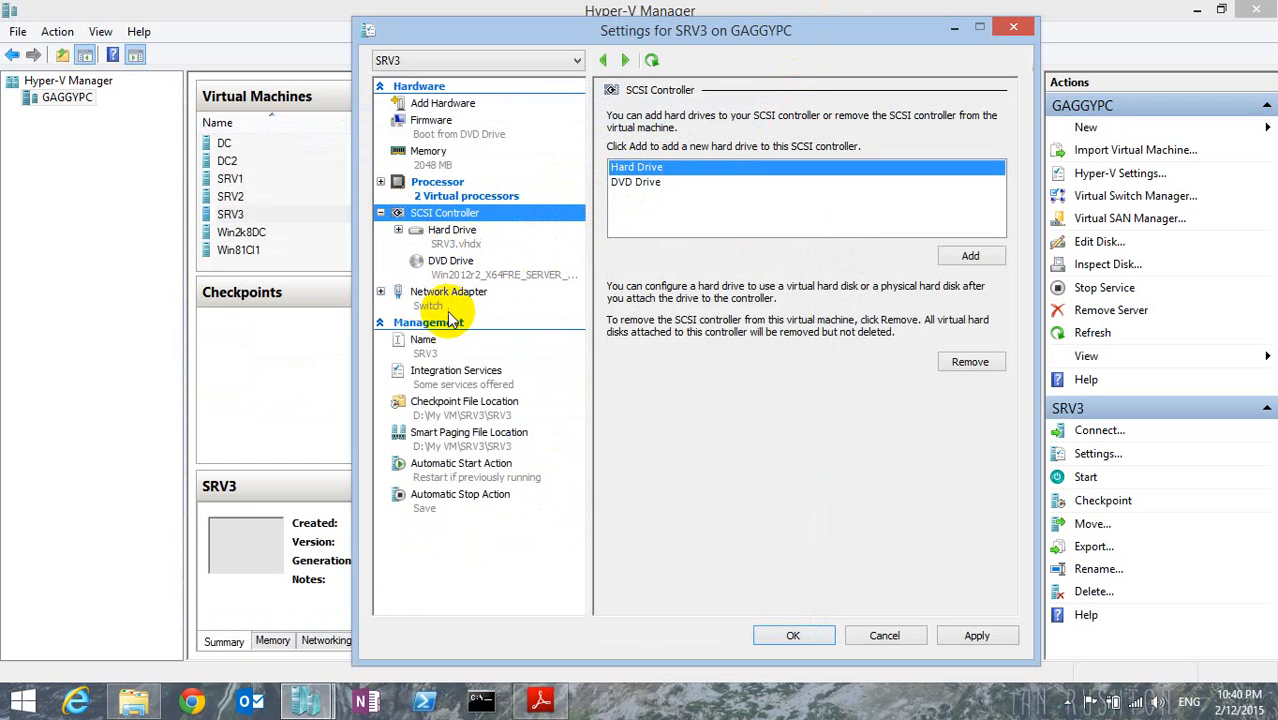
click(440, 298)
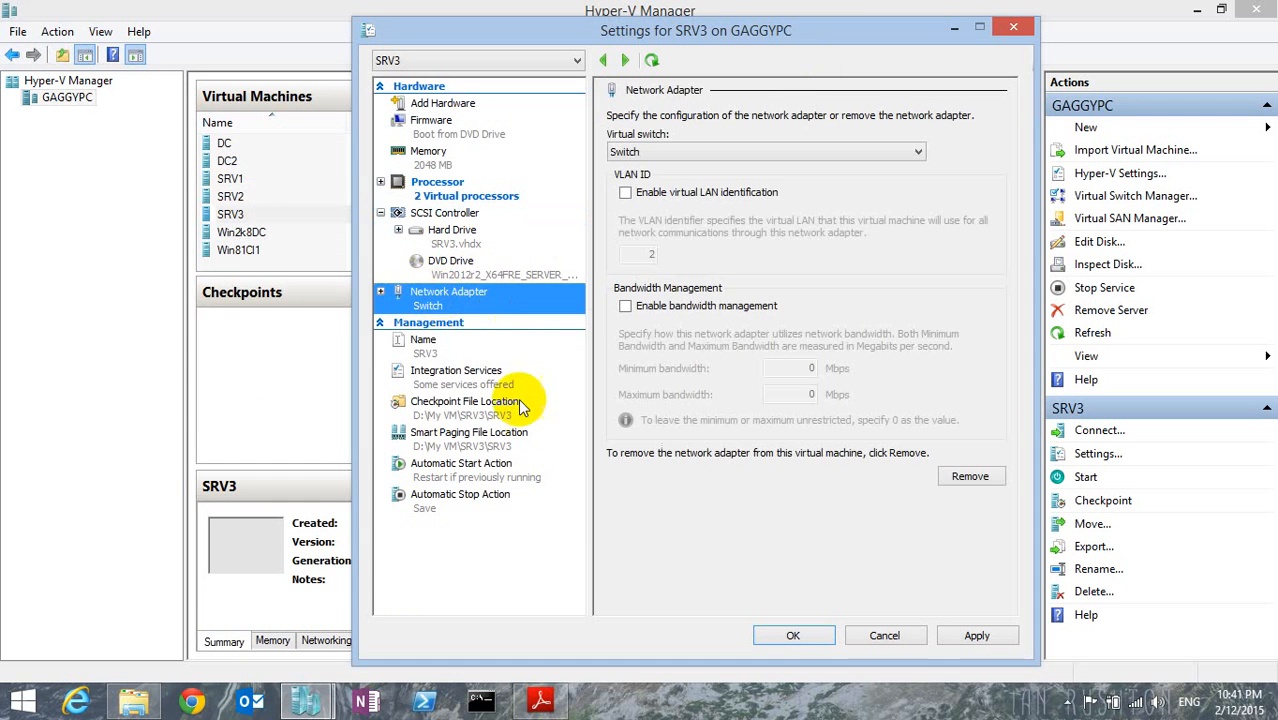
click(468, 412)
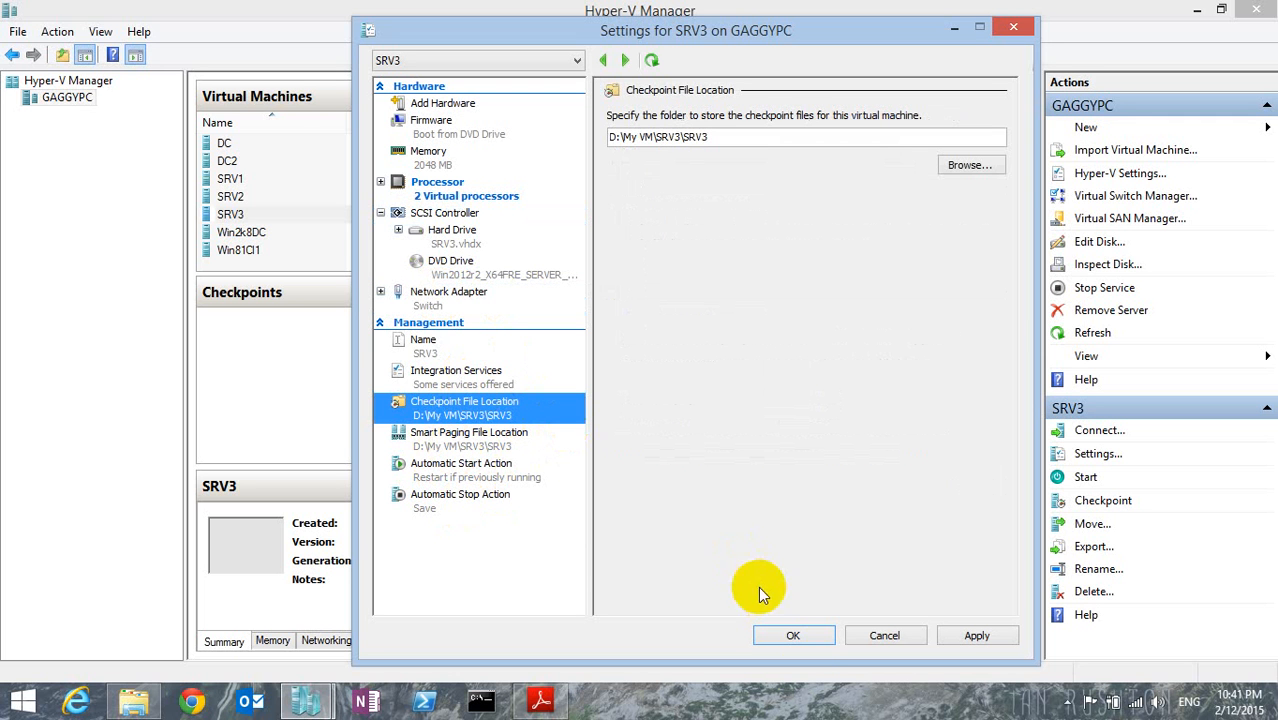
click(802, 637)
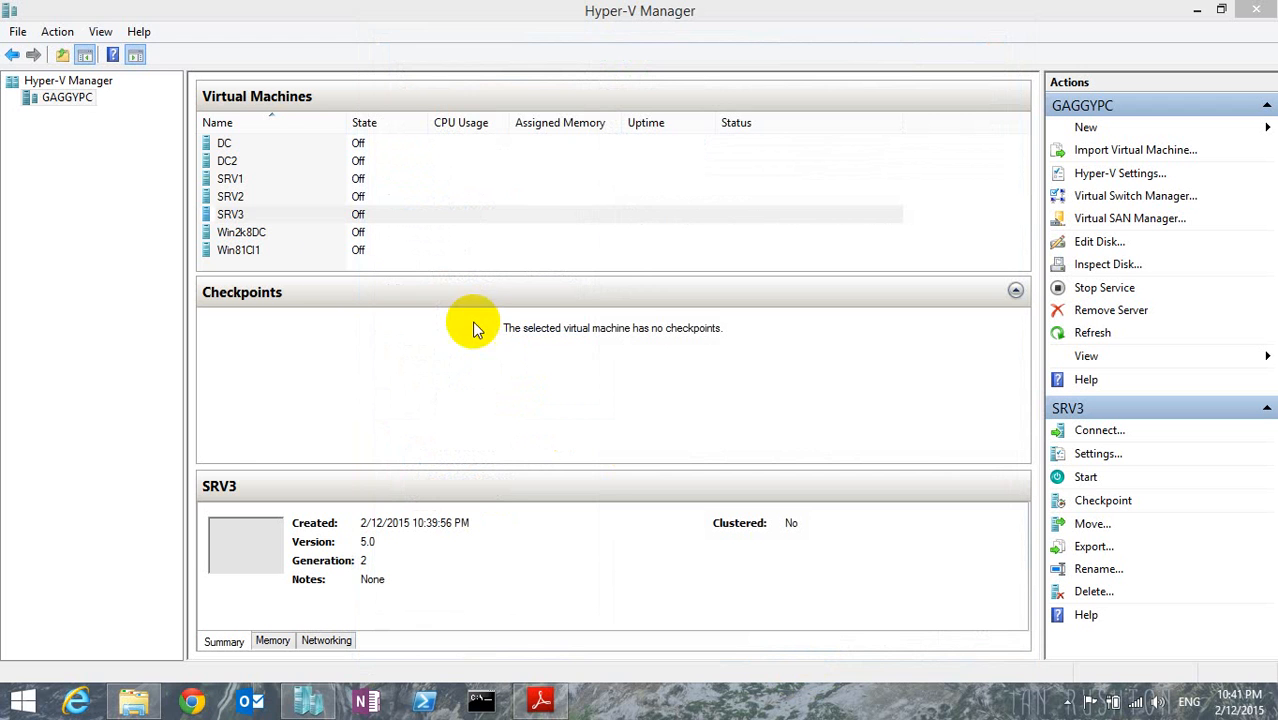
Start SRV3, connect to its console and boot from the DVD into Windows Setup [EMS Enabled].
right_click(297, 217)
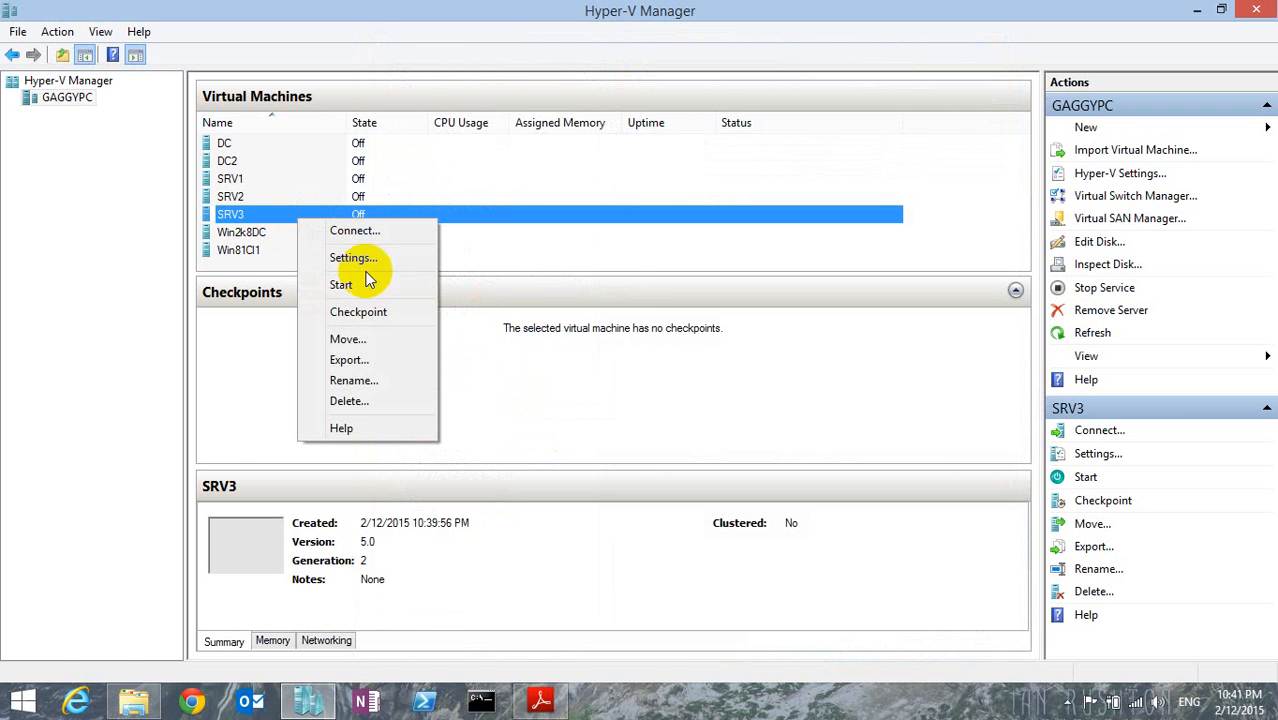
click(341, 285)
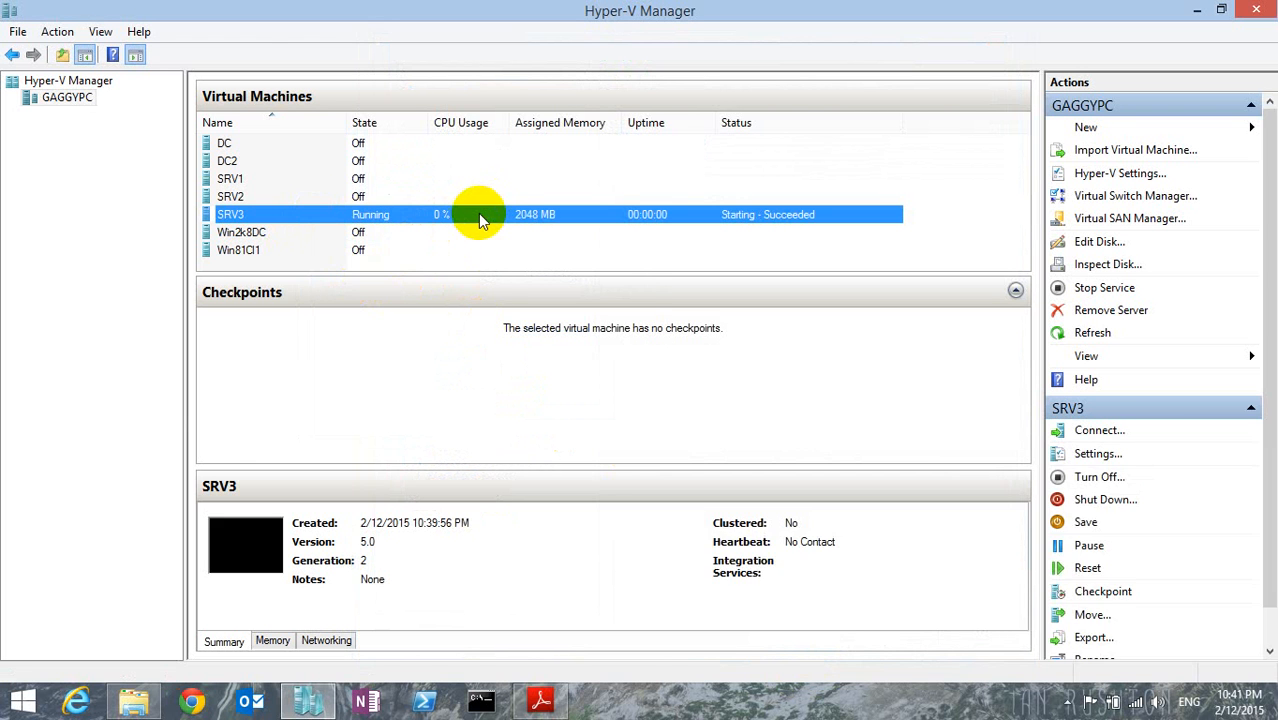
double_click(479, 215)
click(333, 281)
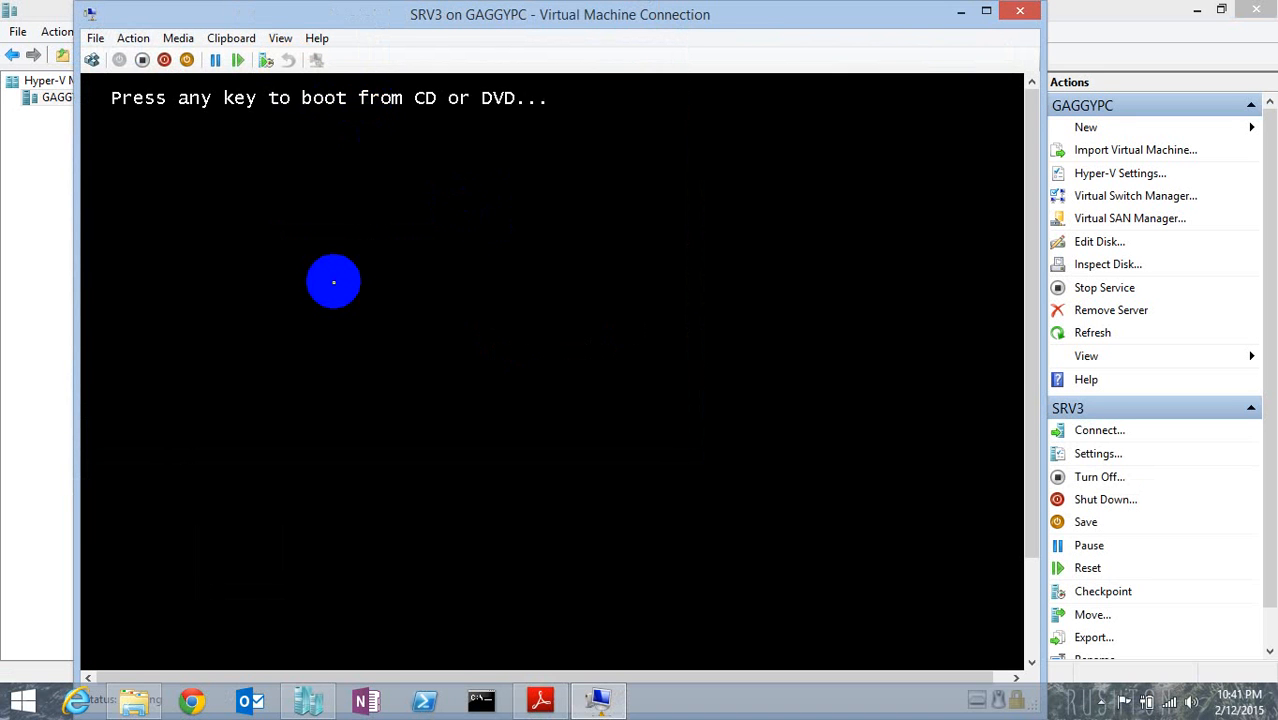
key(Return)
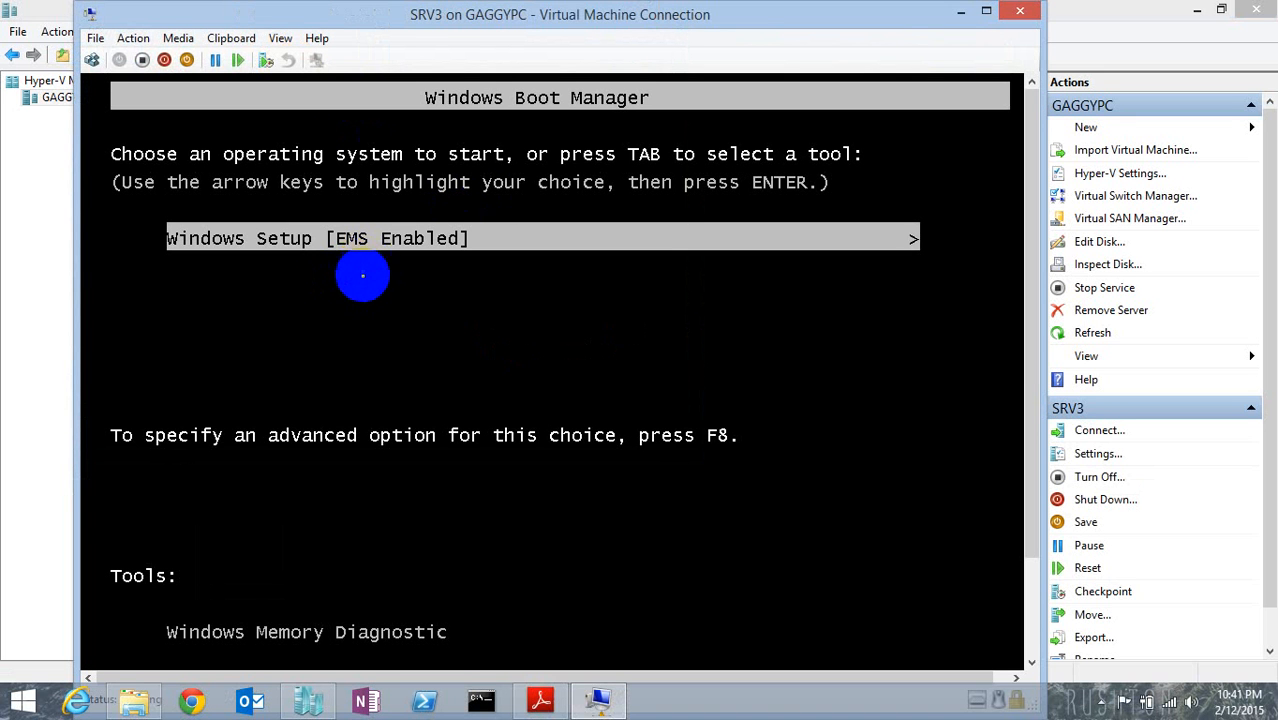
key(Return)
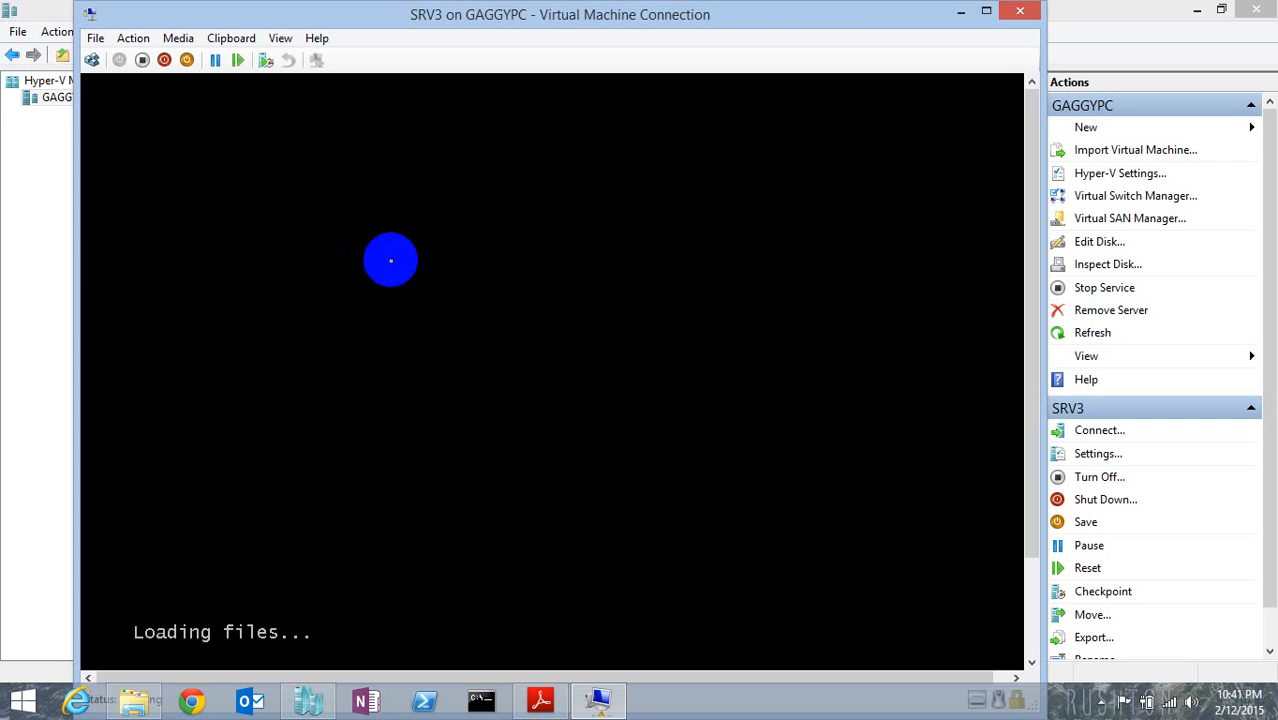
Show the SRV3 console in full screen mode and continue Windows Setup with English (United States) and the US keyboard.
click(279, 38)
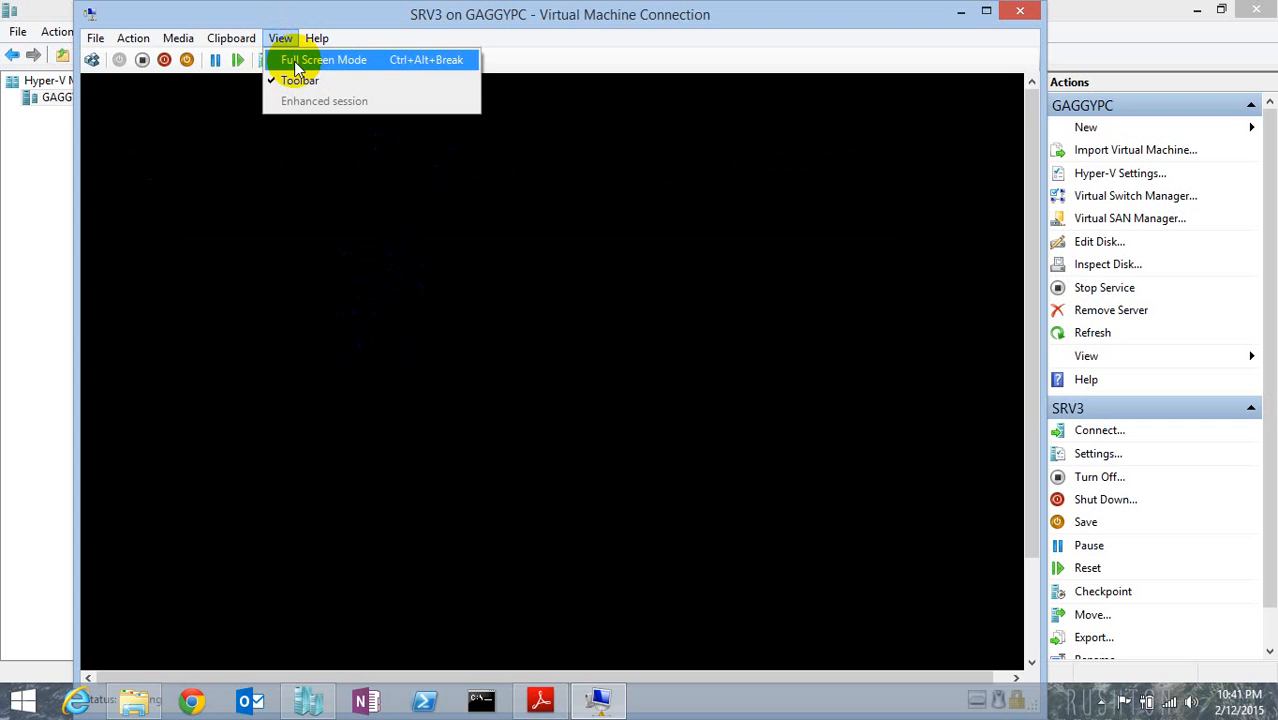
click(298, 59)
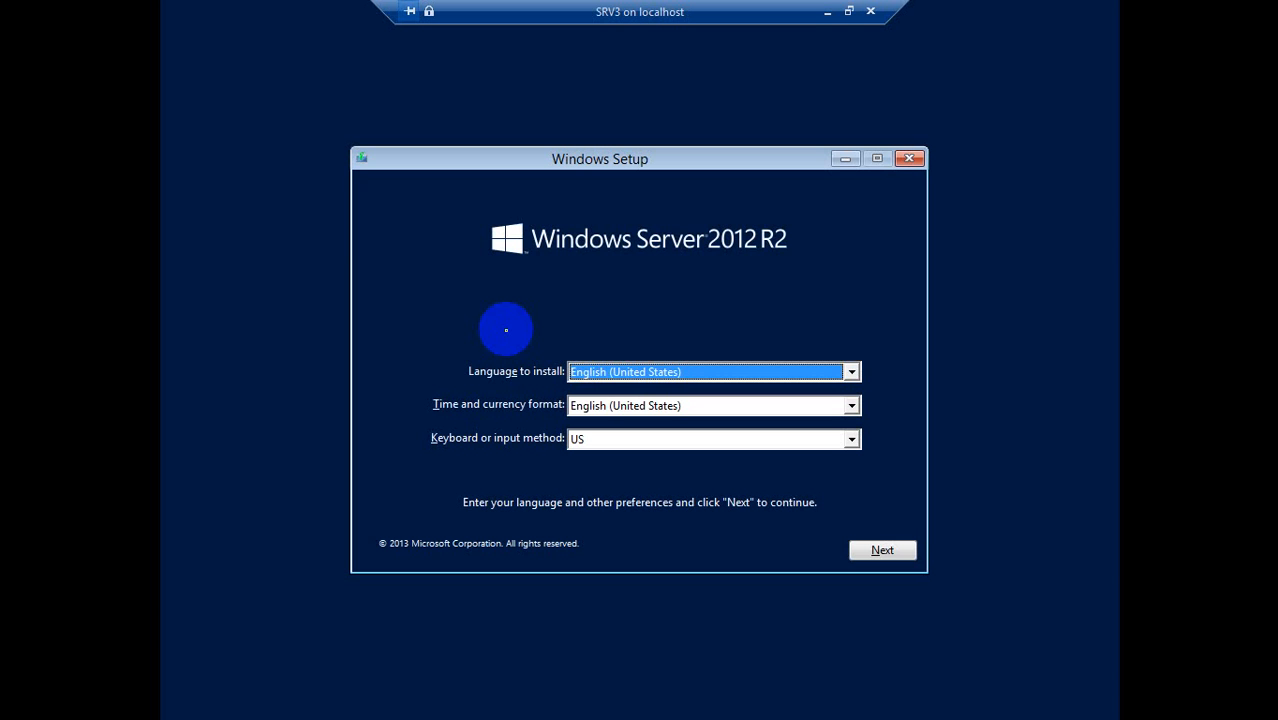
click(878, 553)
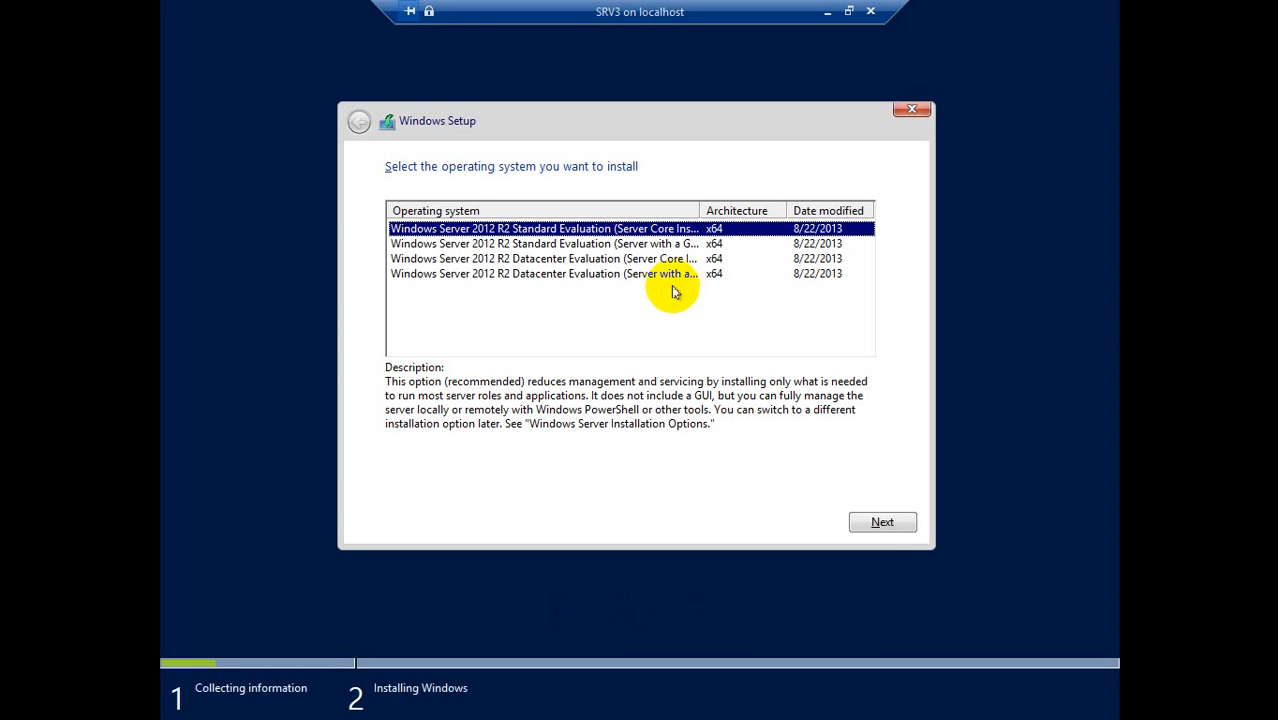
Widen the operating system column and choose Windows Server 2012 R2 Datacenter Evaluation (Server with a GUI) for installation.
drag(700, 210, 734, 210)
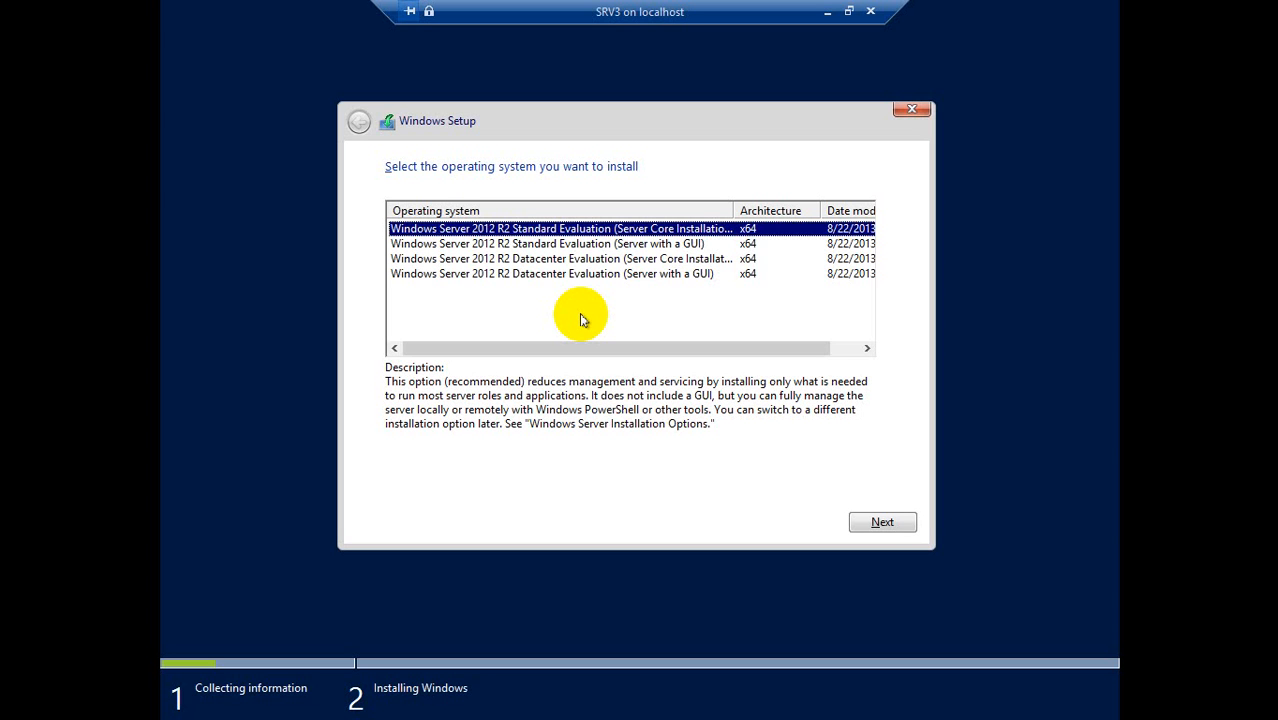
click(560, 275)
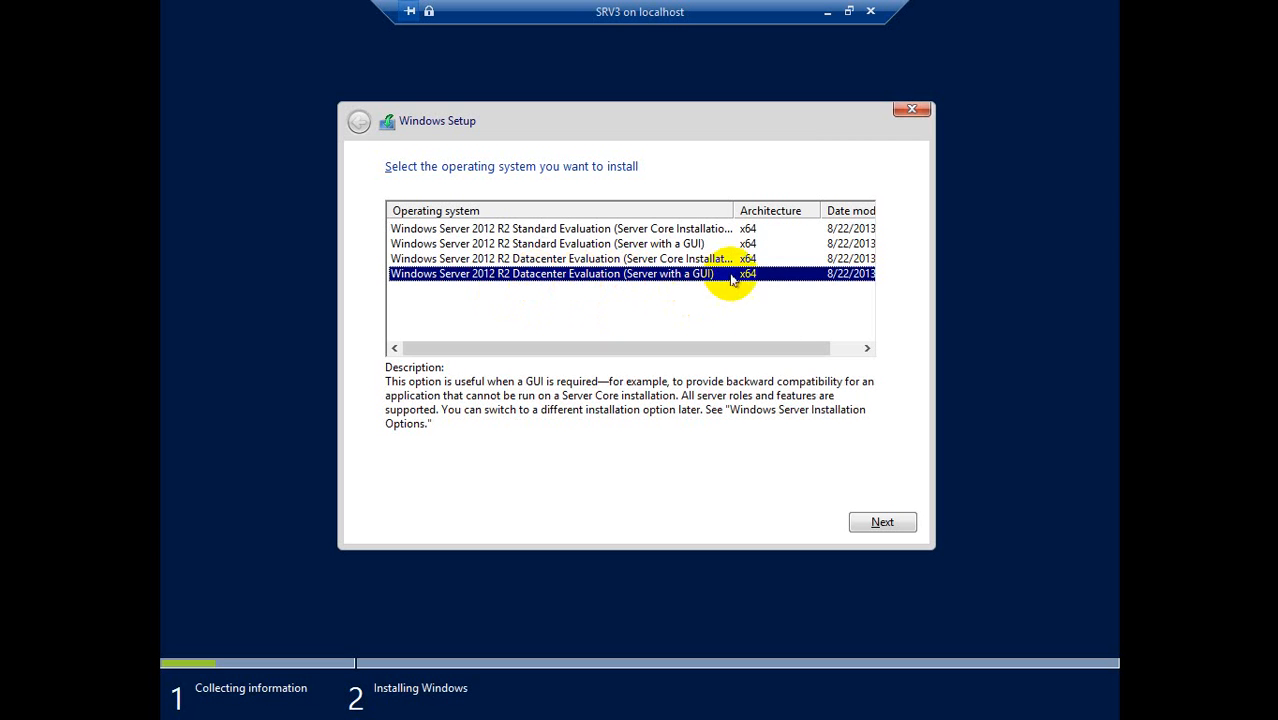
click(895, 523)
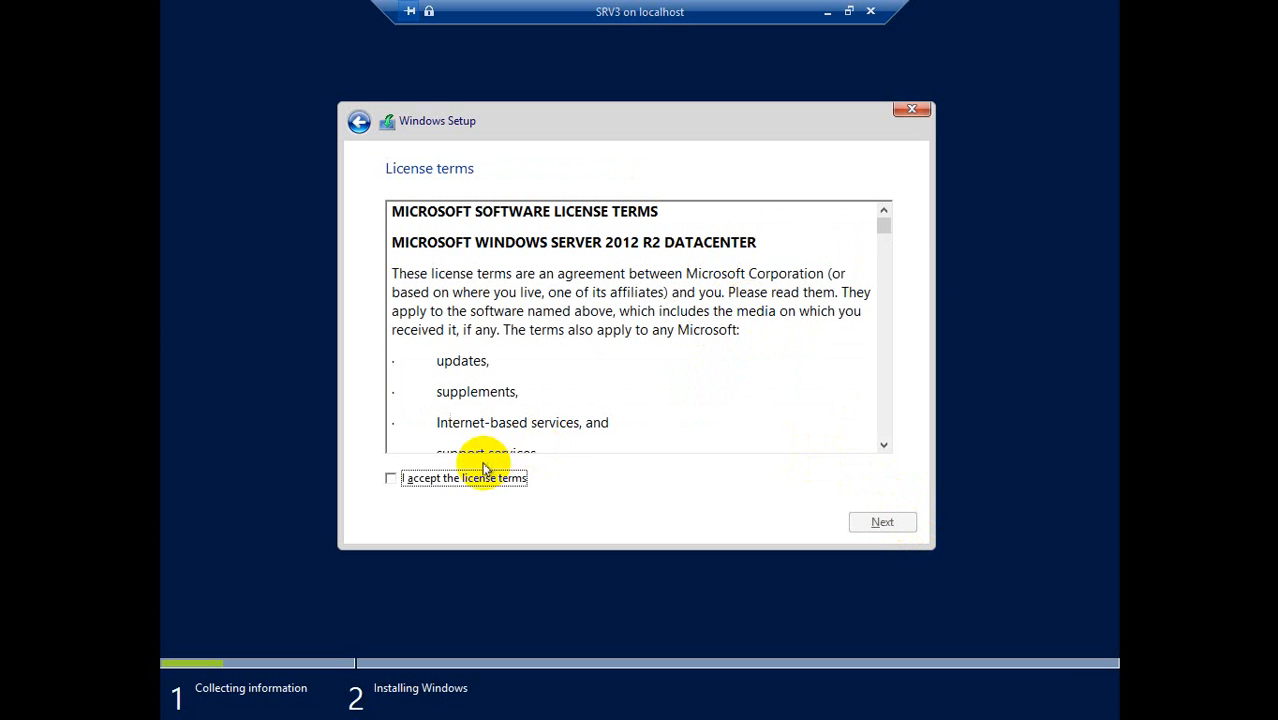
Accept the license terms and start a custom installation of Windows only on Drive 0 Unallocated Space.
click(484, 474)
click(890, 523)
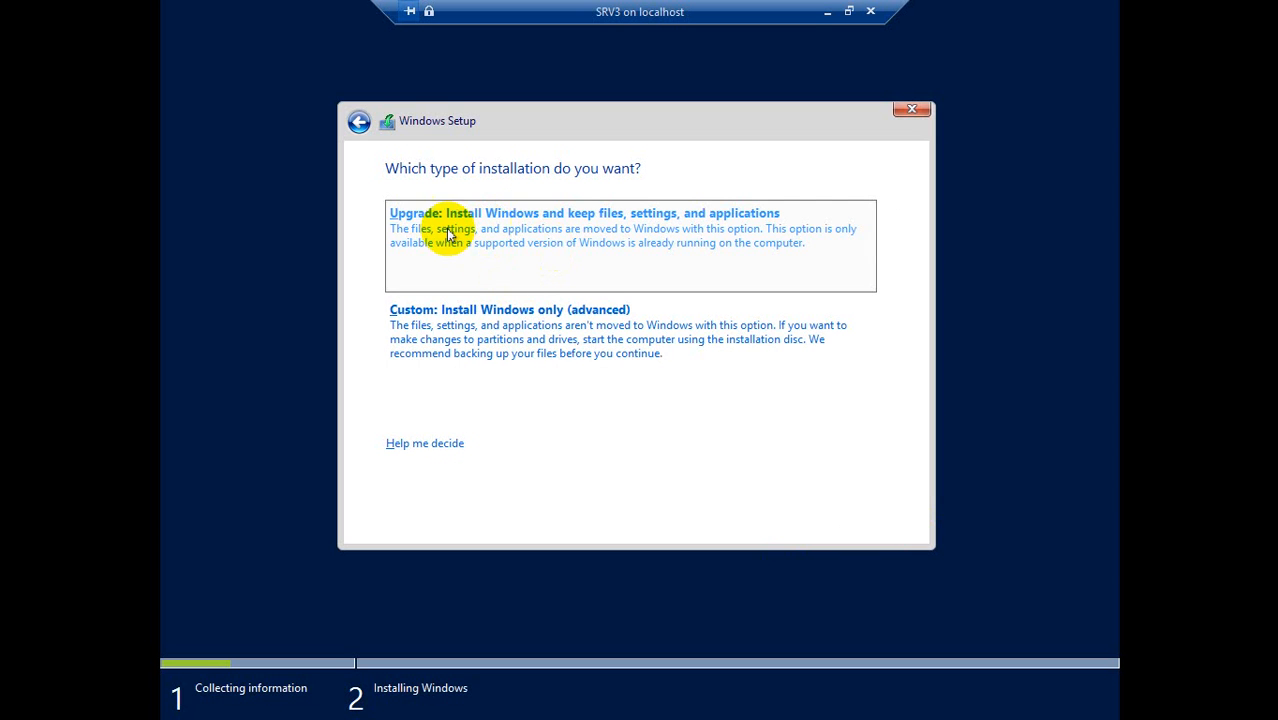
click(532, 357)
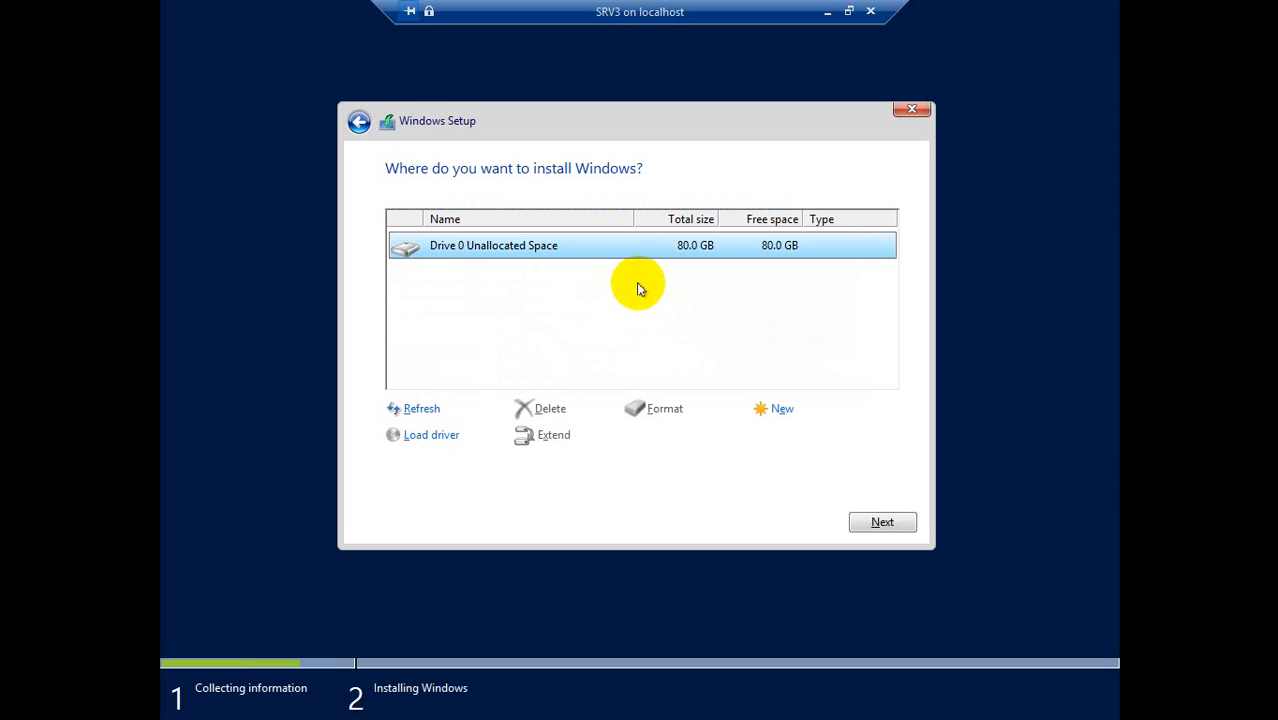
click(862, 521)
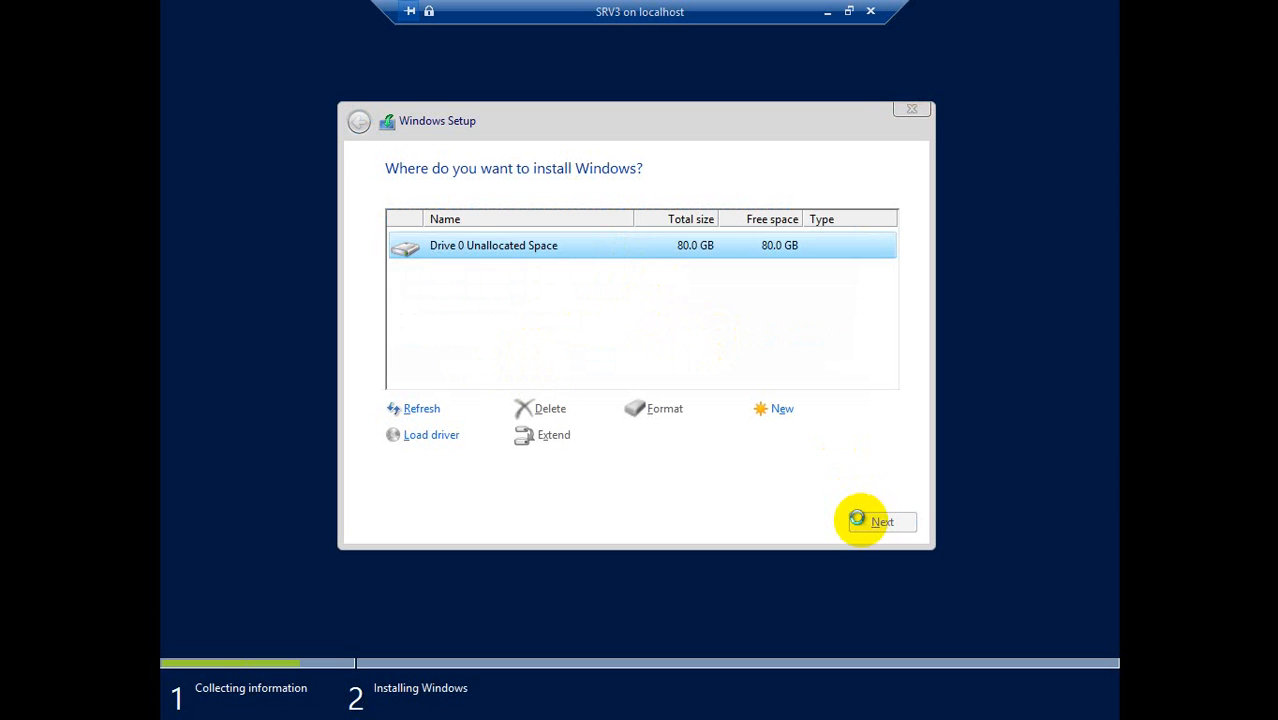